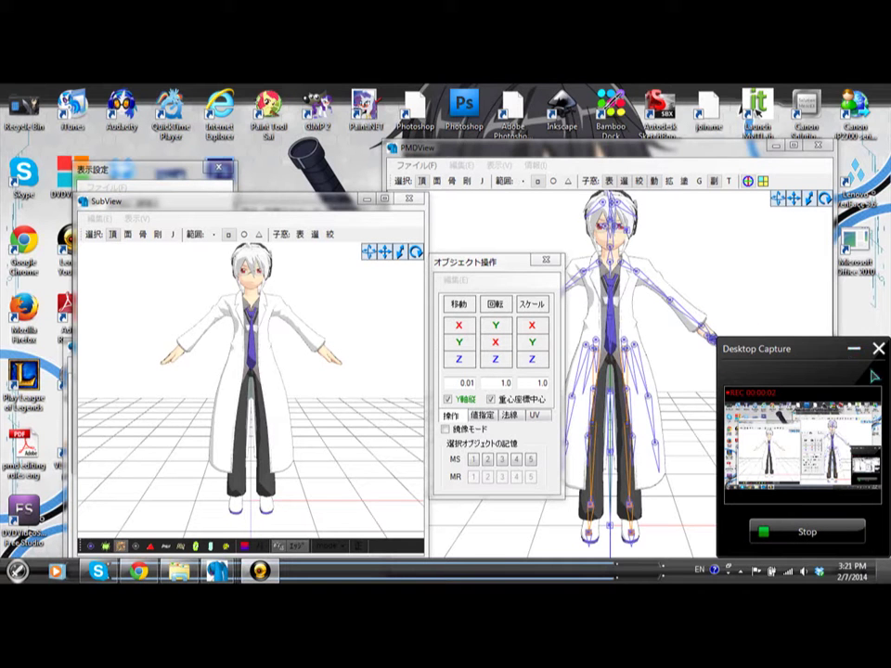
- Rearrange the PMDView and object operation windows so that the character model is unobstructed
left_click(875, 350)
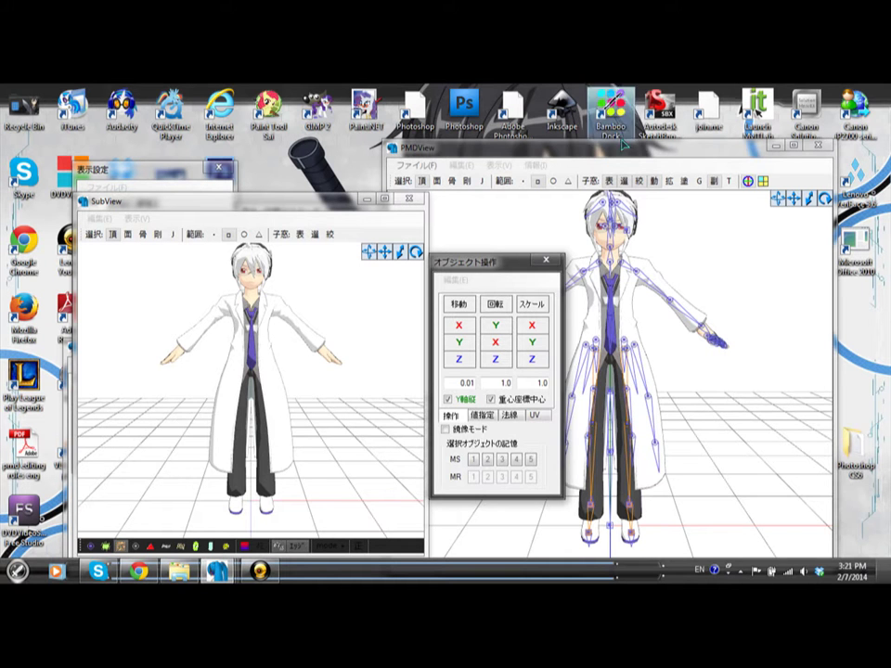
left_click_drag(613, 151, 612, 134)
left_click_drag(500, 264, 838, 306)
left_click_drag(783, 183, 728, 184)
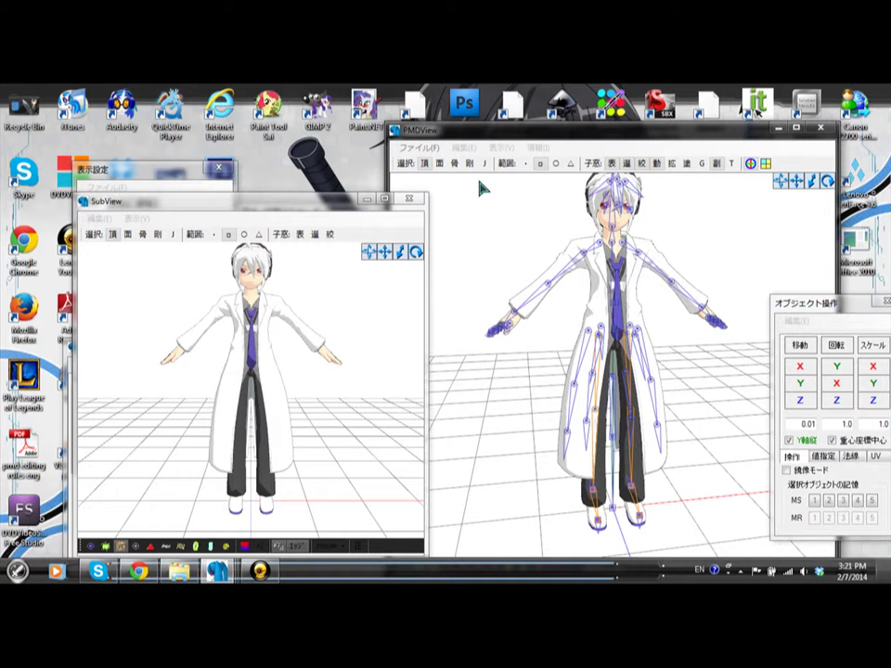
- Look at the model information in the main PMD editor window, and minimise that window
mouse_move(225, 567)
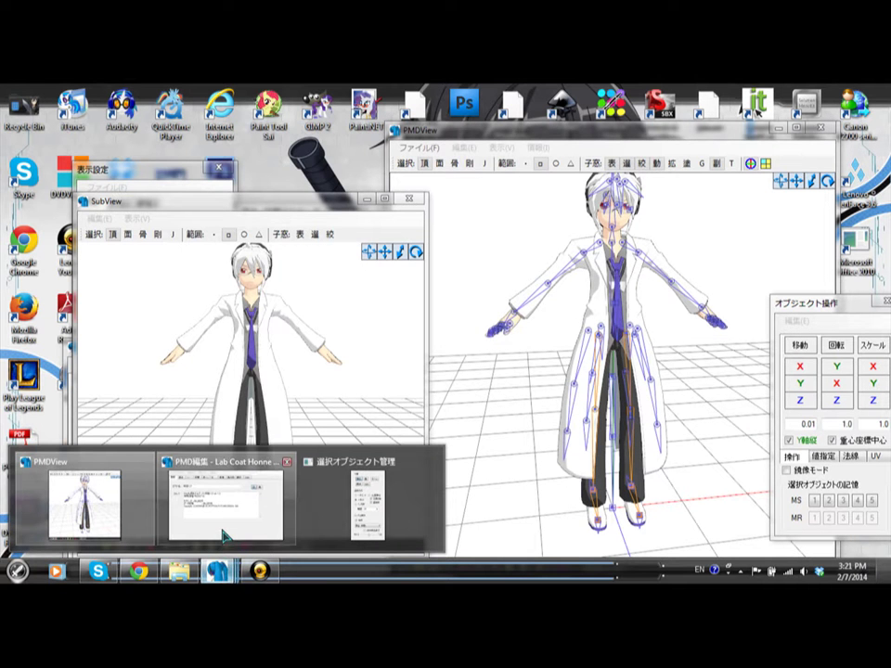
left_click(225, 536)
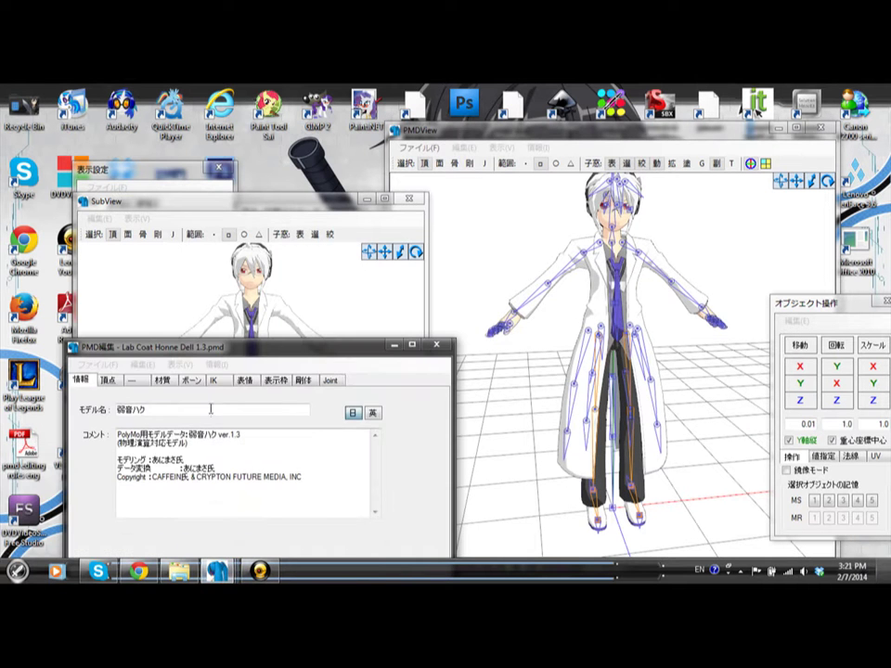
left_click(398, 345)
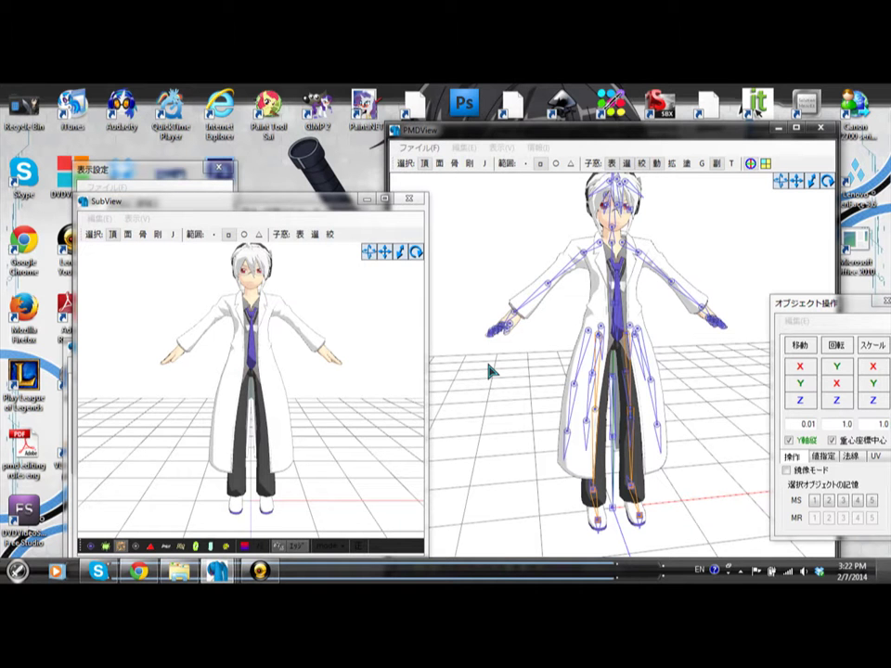
left_click_drag(782, 183, 762, 183)
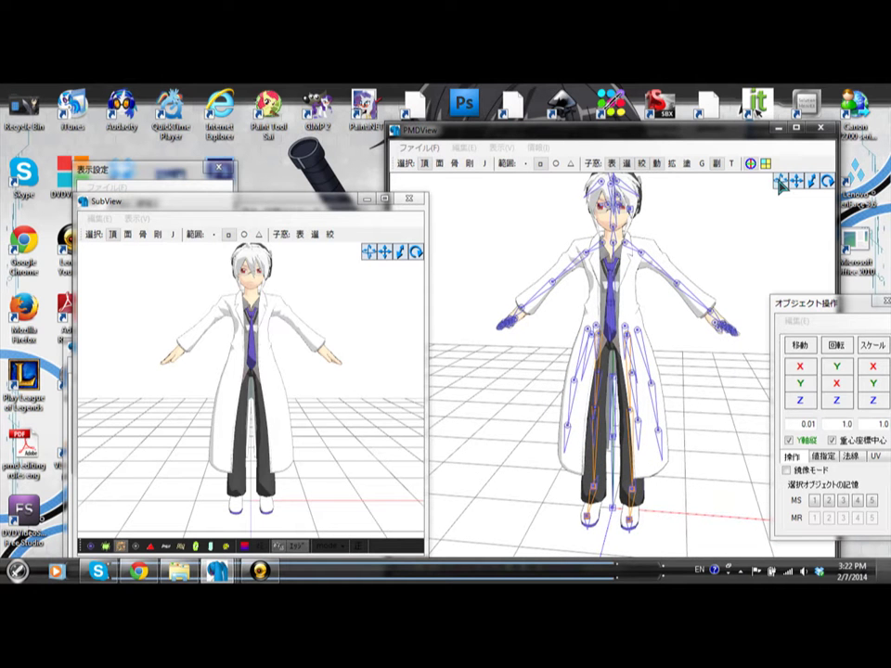
mouse_move(781, 183)
left_mouse_down()
mouse_move(840, 184)
mouse_move(795, 184)
left_mouse_up()
right_click_drag(738, 188, 781, 186)
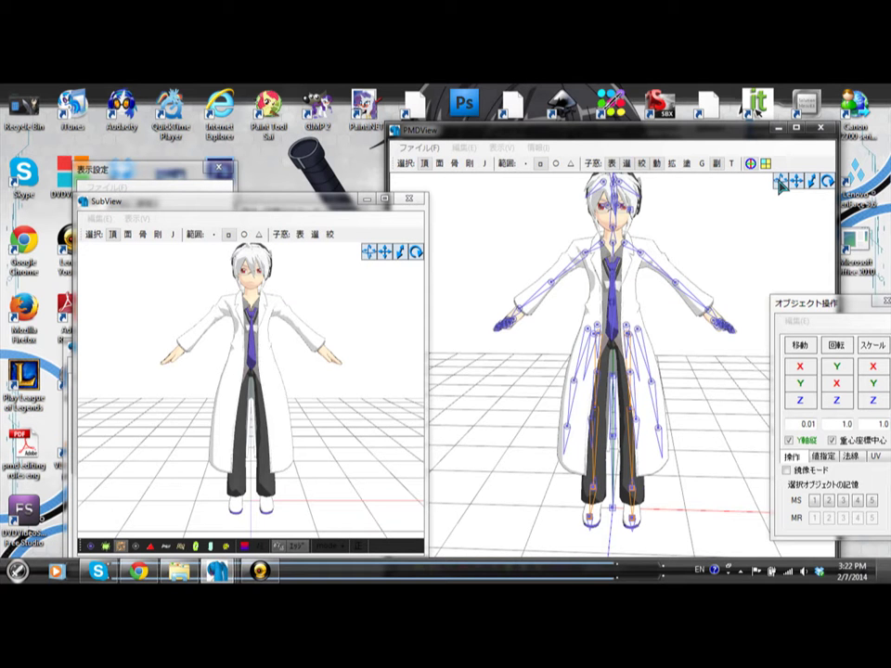
mouse_move(780, 183)
left_mouse_down()
mouse_move(738, 188)
mouse_move(872, 193)
mouse_move(778, 182)
left_mouse_up()
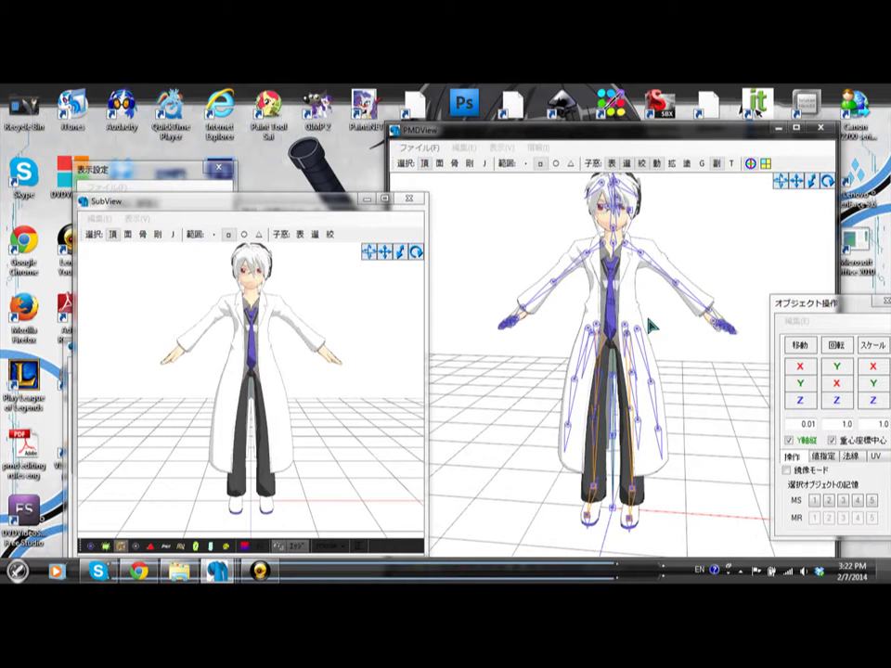
- Move the SubView window aside and display the lab coat's vertices by enabling material 19 in the material mask
left_click_drag(339, 207, 694, 241)
left_click_drag(288, 211, 352, 222)
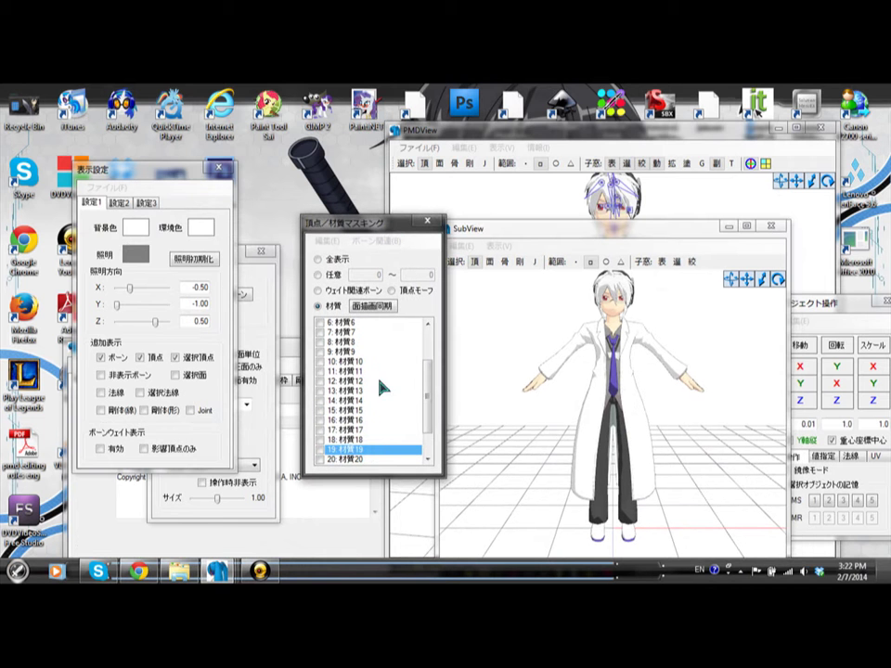
left_click(322, 451)
left_click_drag(577, 231, 796, 391)
mouse_move(783, 182)
left_mouse_down()
mouse_move(753, 190)
mouse_move(772, 183)
left_mouse_up()
right_click_drag(489, 341, 478, 371)
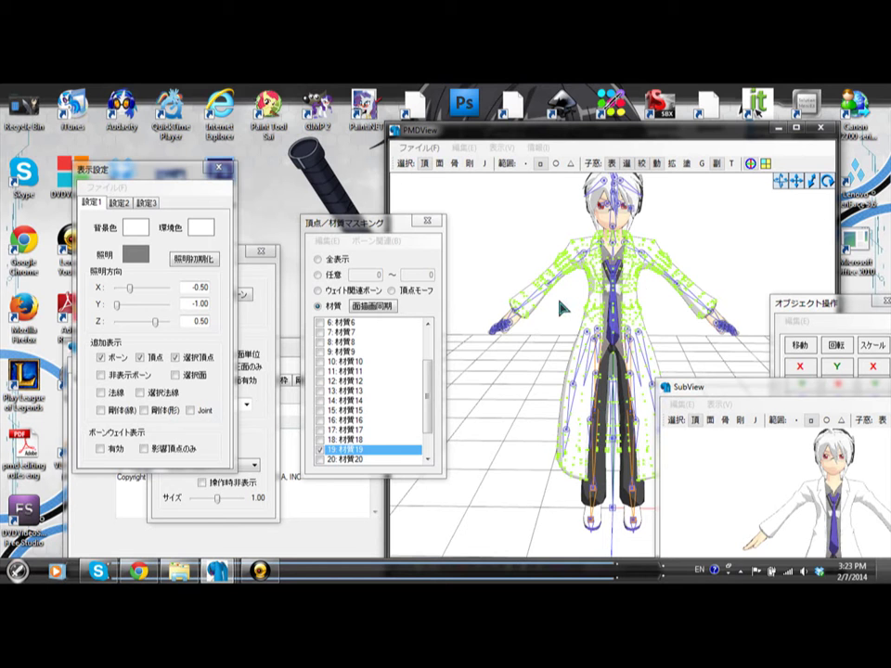
- Select the lab coat's vertices below the waist and separate them from material 19 into a new material
left_click_drag(551, 306, 671, 547)
left_click_drag(714, 391, 766, 394)
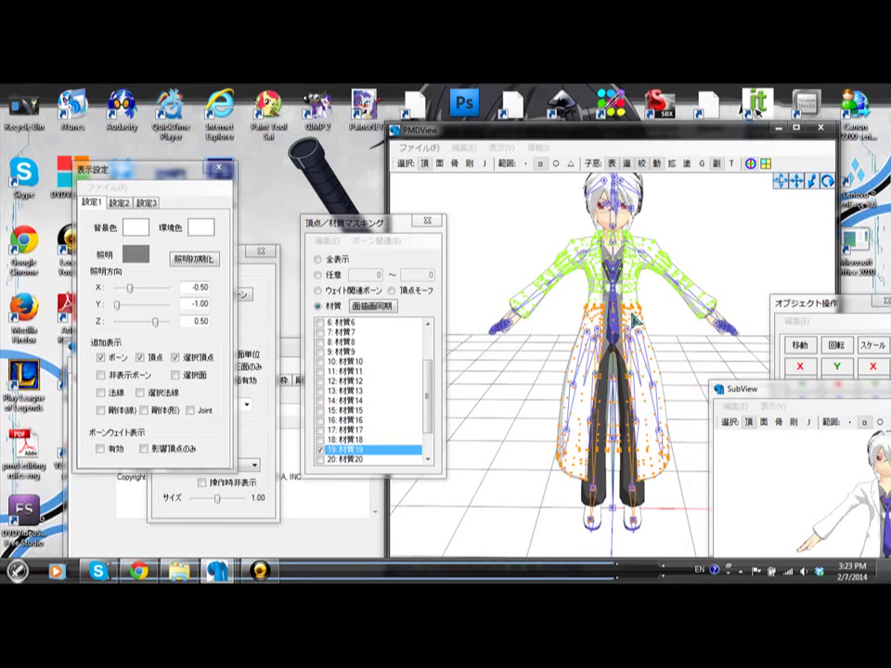
right_click(349, 450)
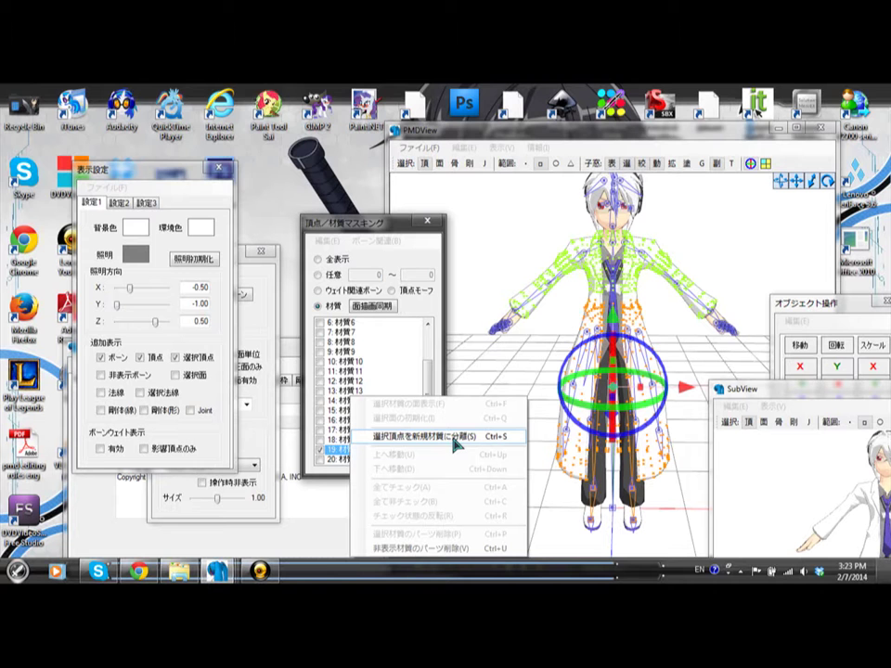
left_click(455, 444)
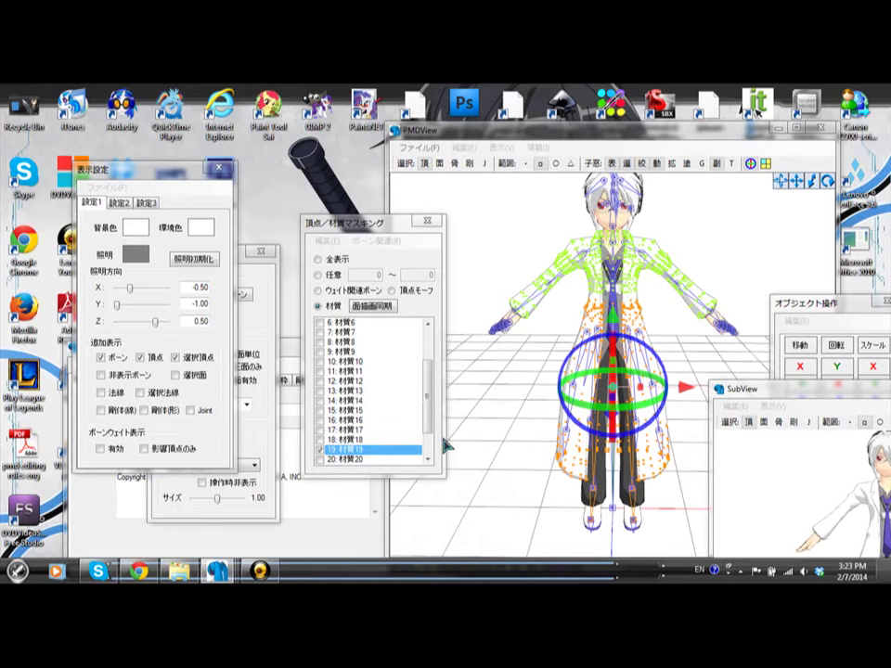
left_click(470, 372)
- Try to delete the parts belonging to material 19
scroll(430, 434, "down", 2)
left_click_drag(429, 430, 428, 436)
left_click(321, 431)
left_click(321, 432)
right_click(322, 435)
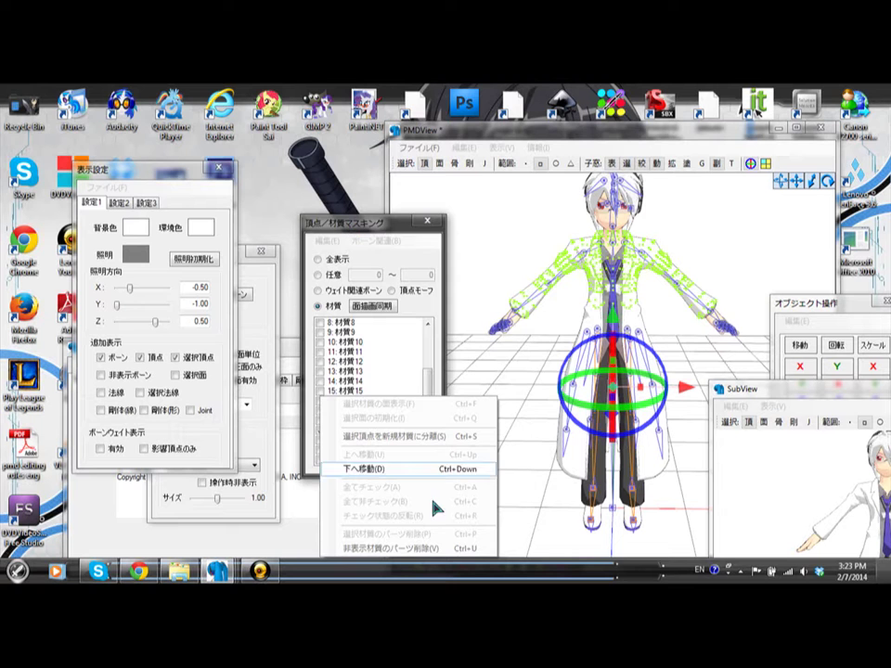
left_click(325, 534)
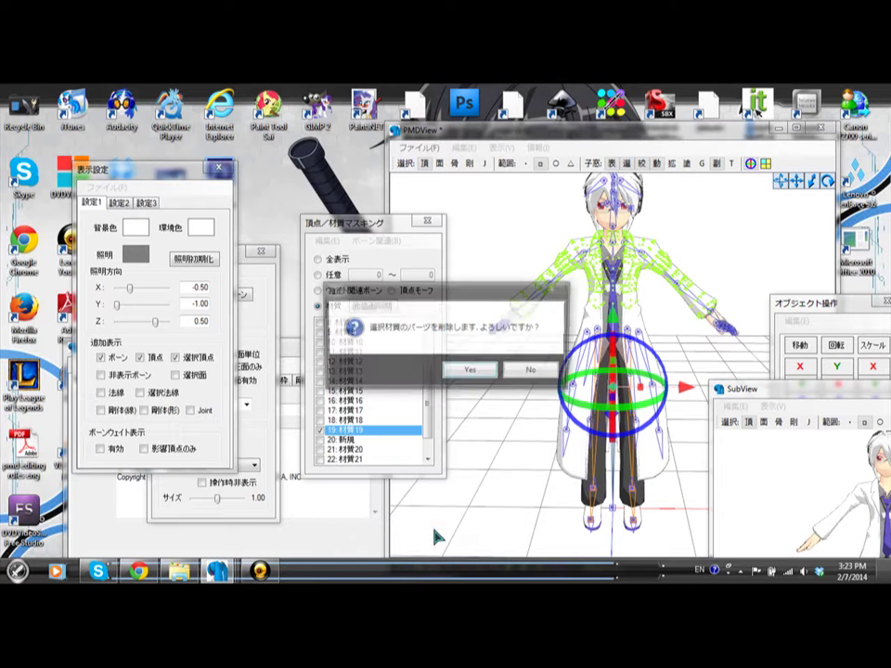
left_click(523, 371)
- Undo the separation of the lower coat vertices into a new material
left_click(326, 240)
left_click(342, 259)
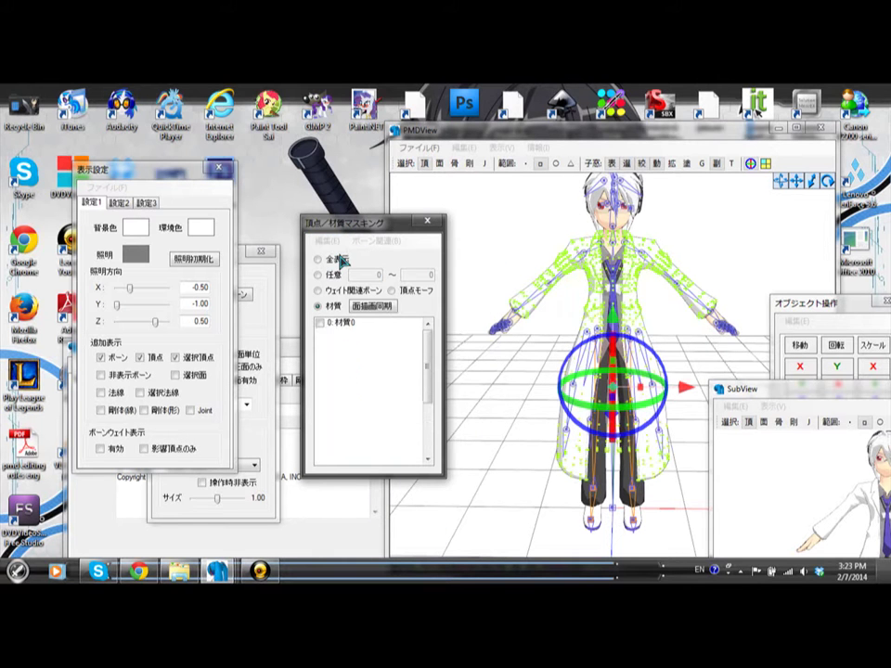
left_click(327, 240)
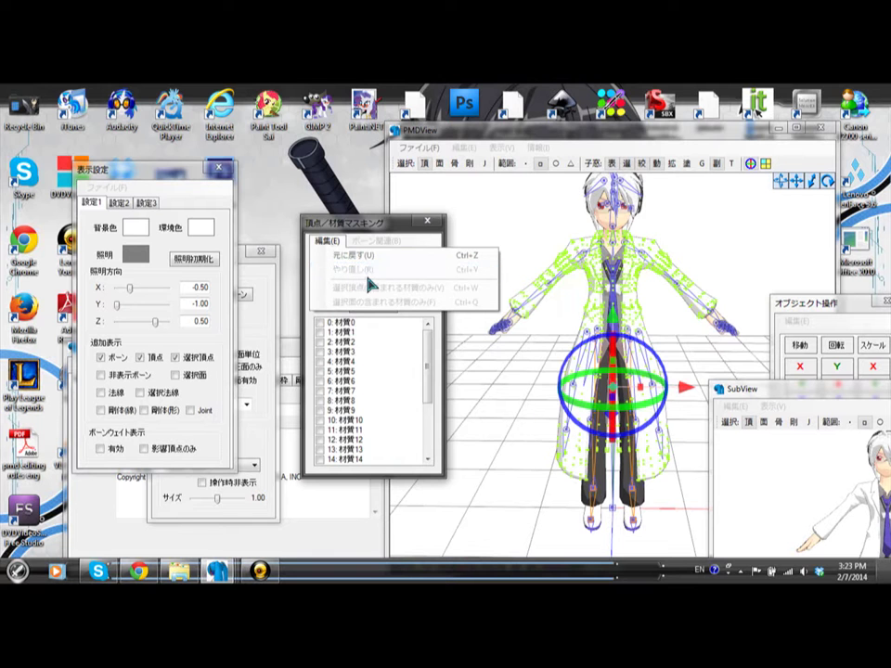
- Mark every material except 19 and 20 by checking material 19, inverting the check states and unchecking material 20
left_click_drag(428, 385, 430, 436)
left_click(348, 420)
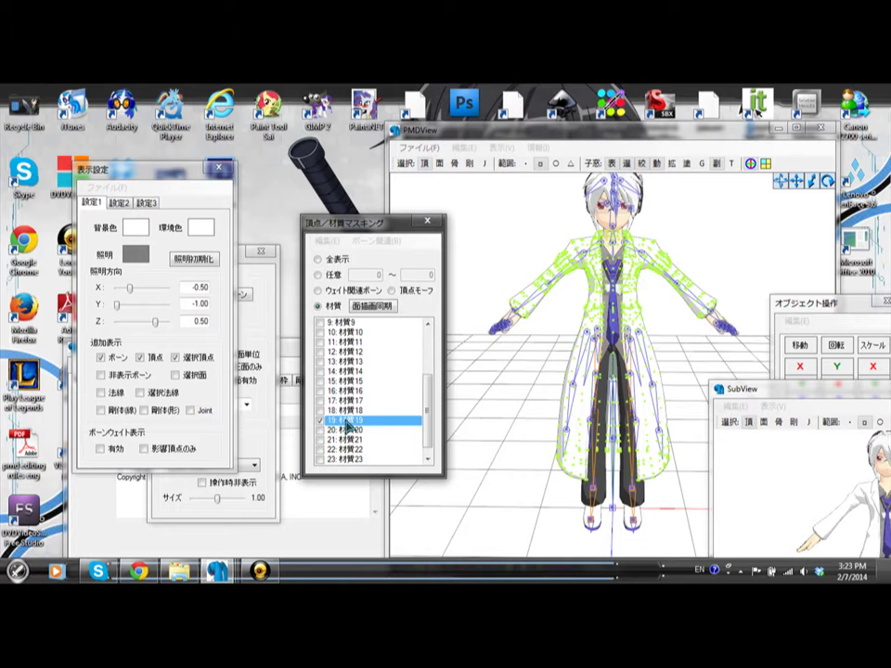
right_click(349, 425)
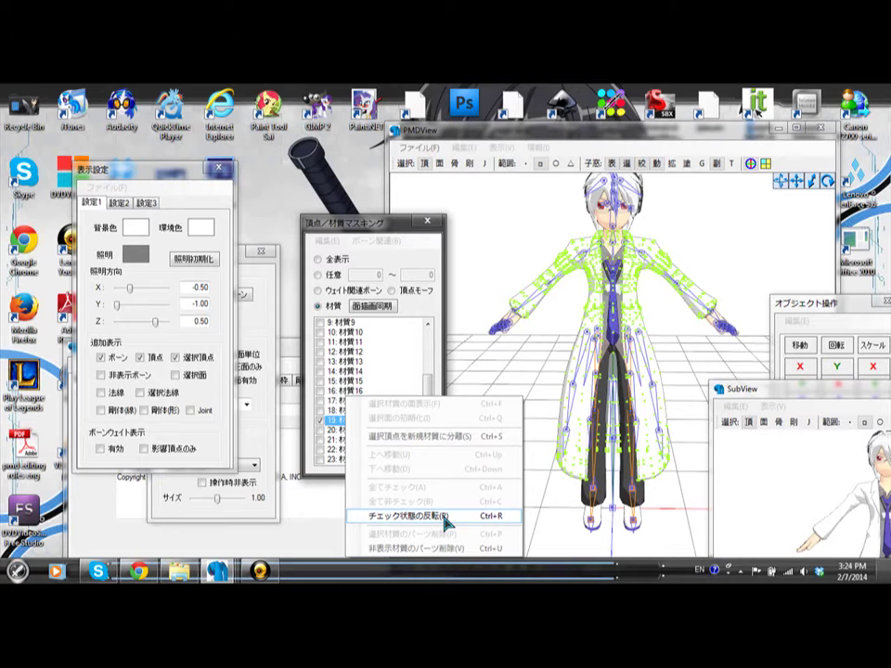
left_click(447, 524)
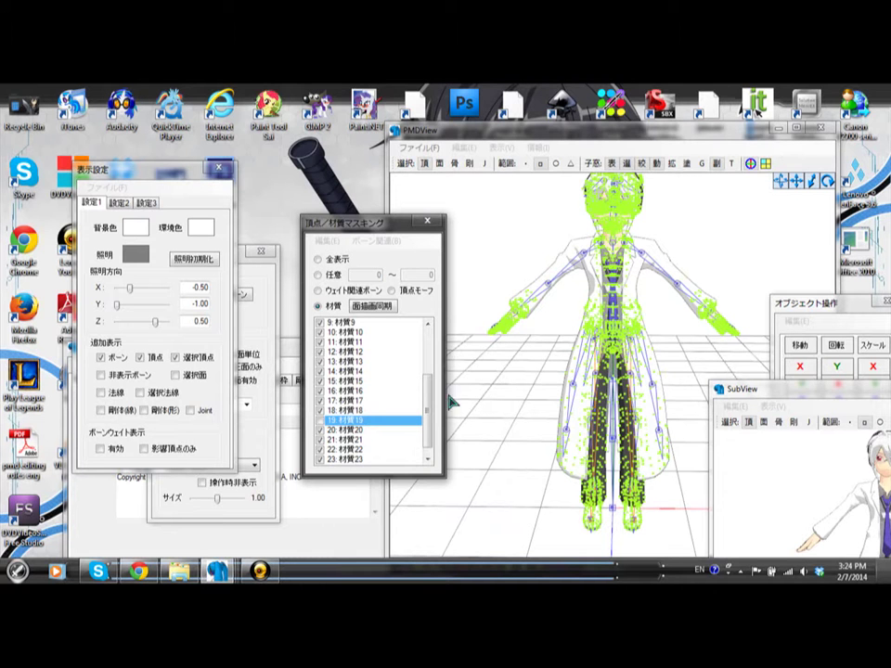
left_click(327, 431)
left_click(327, 433)
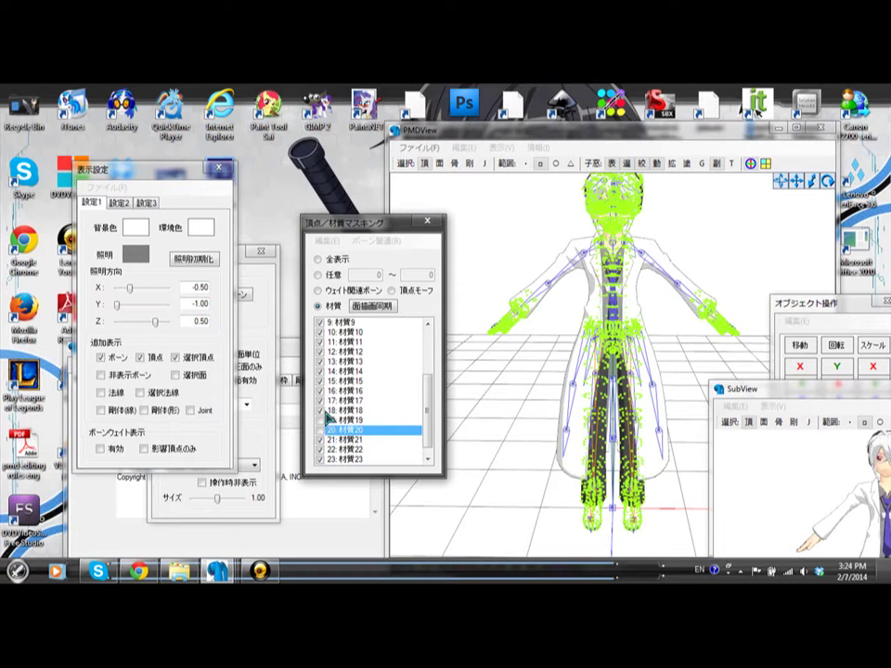
- Delete the parts of all checked materials, leaving only the lab coat's materials 19 and 20
right_click(336, 412)
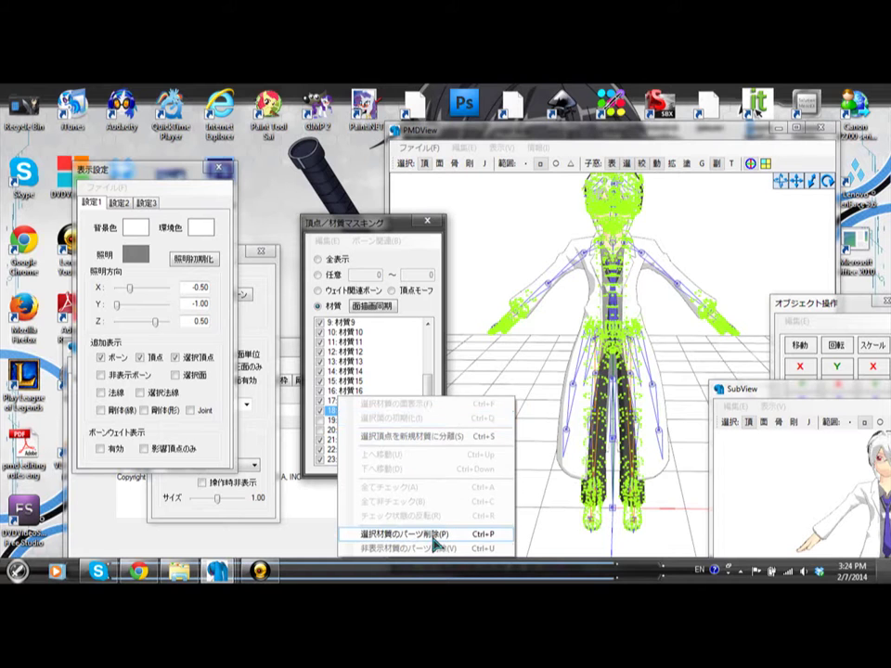
left_click(433, 536)
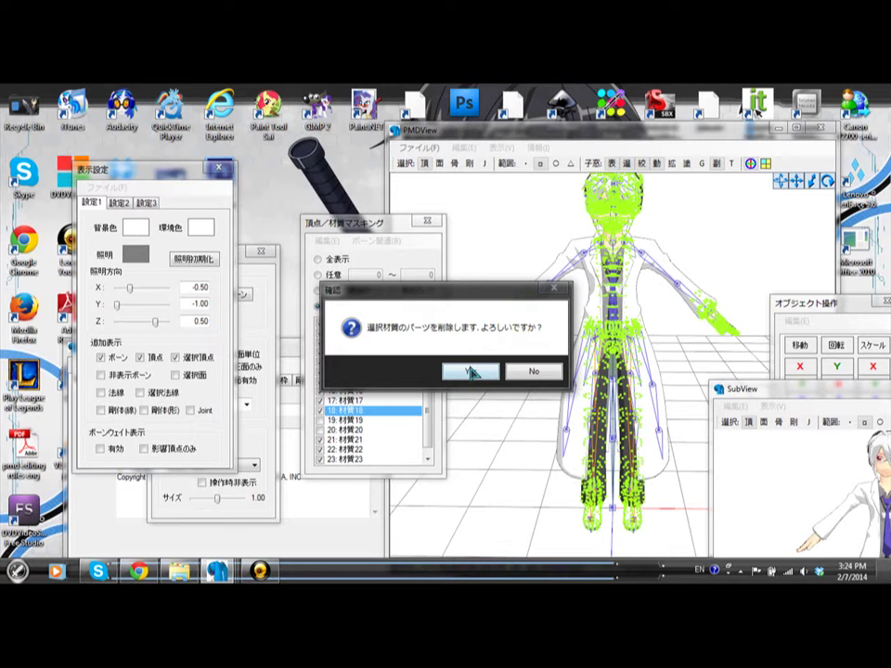
left_click(471, 372)
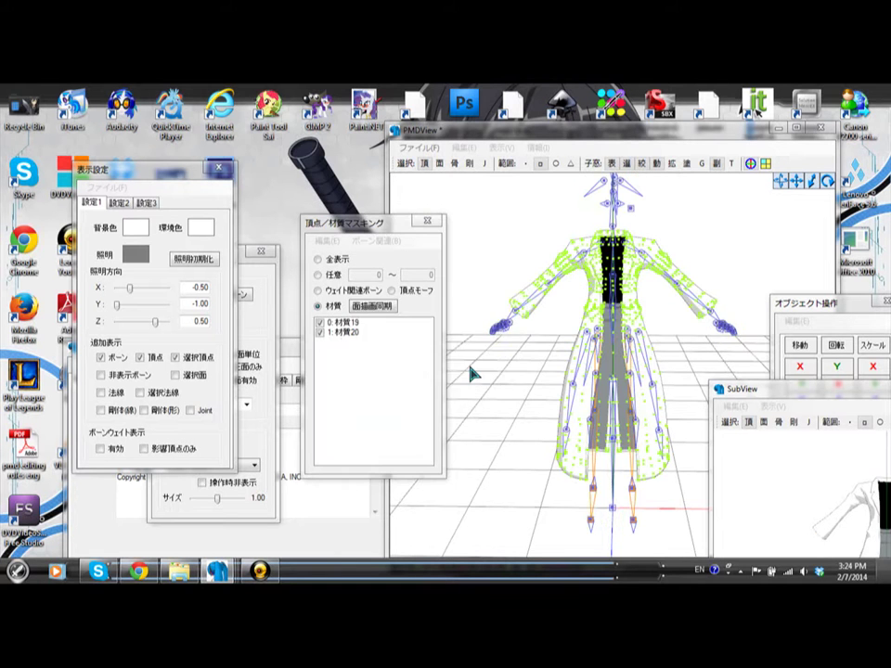
key("Return")
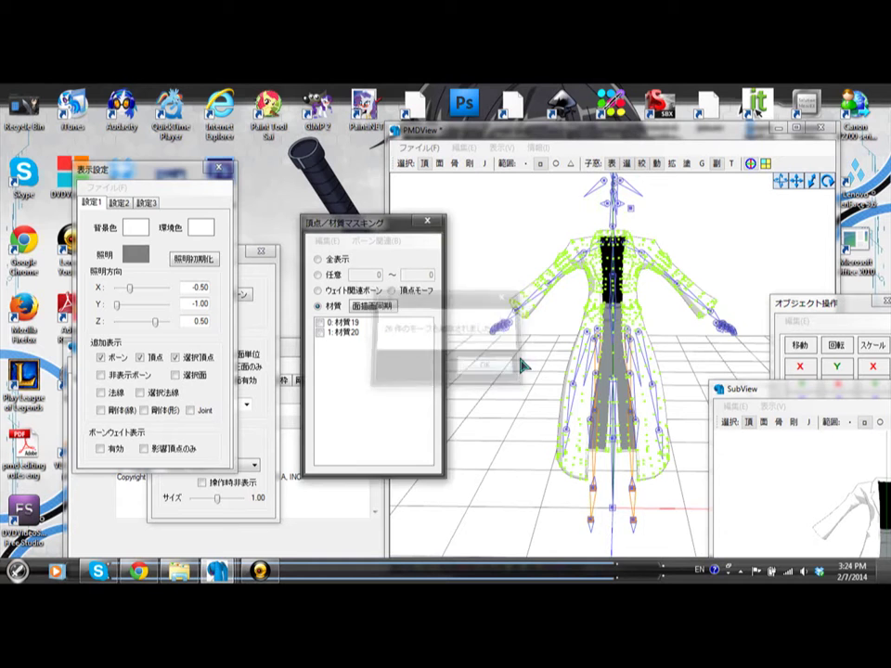
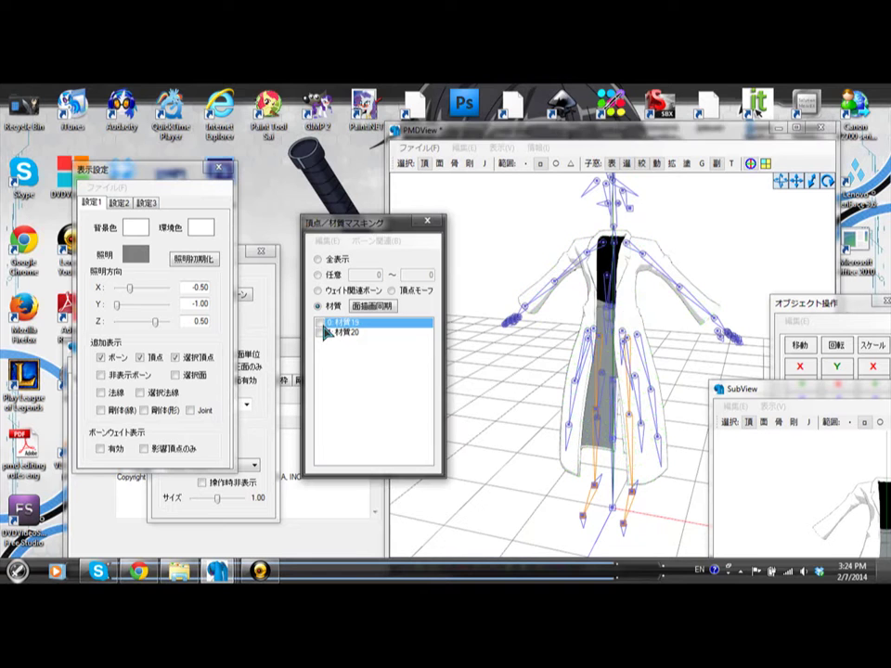
- Show the rigid bodies and joints in the model view and enable bones, rigid bodies and joints for selection
mouse_move(782, 181)
left_mouse_down()
mouse_move(821, 180)
mouse_move(798, 179)
left_mouse_up()
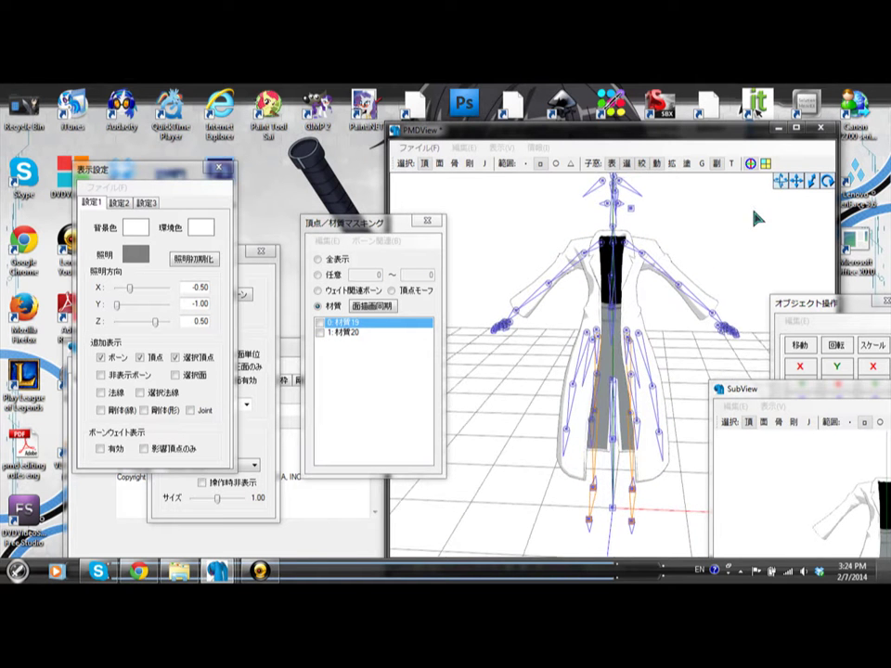
left_click(471, 165)
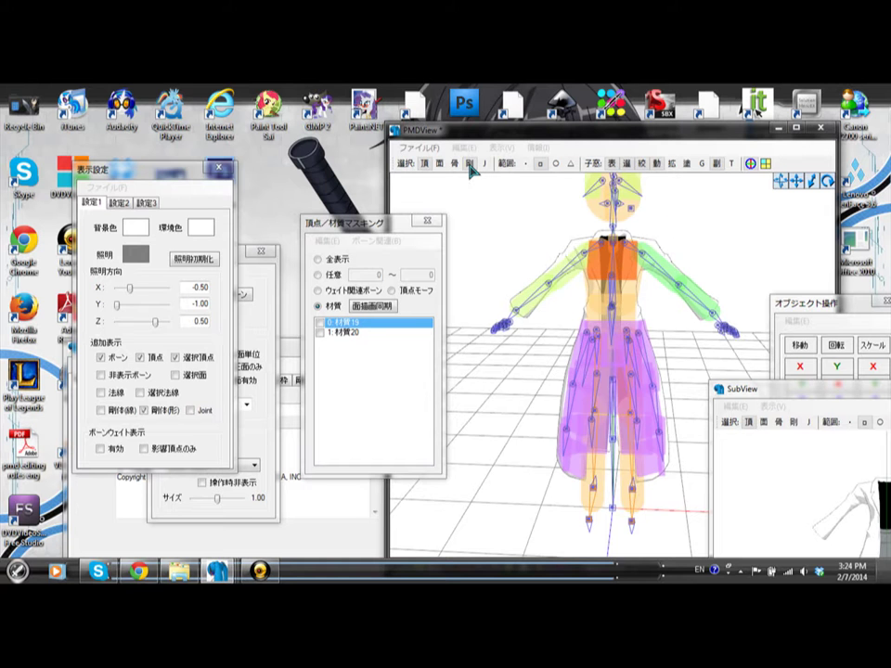
left_click(471, 164)
left_click_drag(783, 180, 792, 223)
left_click(469, 163)
left_click(483, 163)
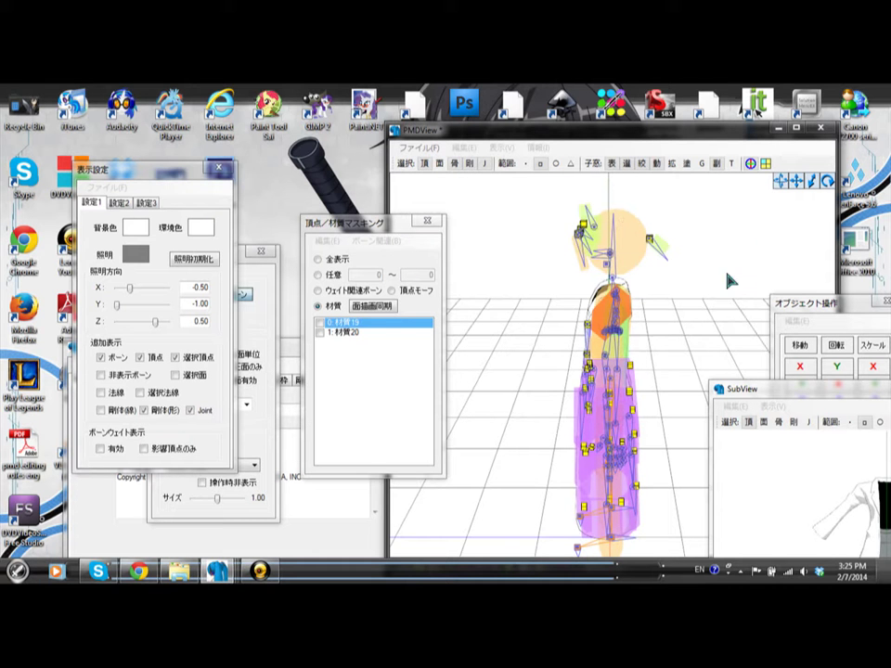
left_click_drag(780, 185, 510, 293)
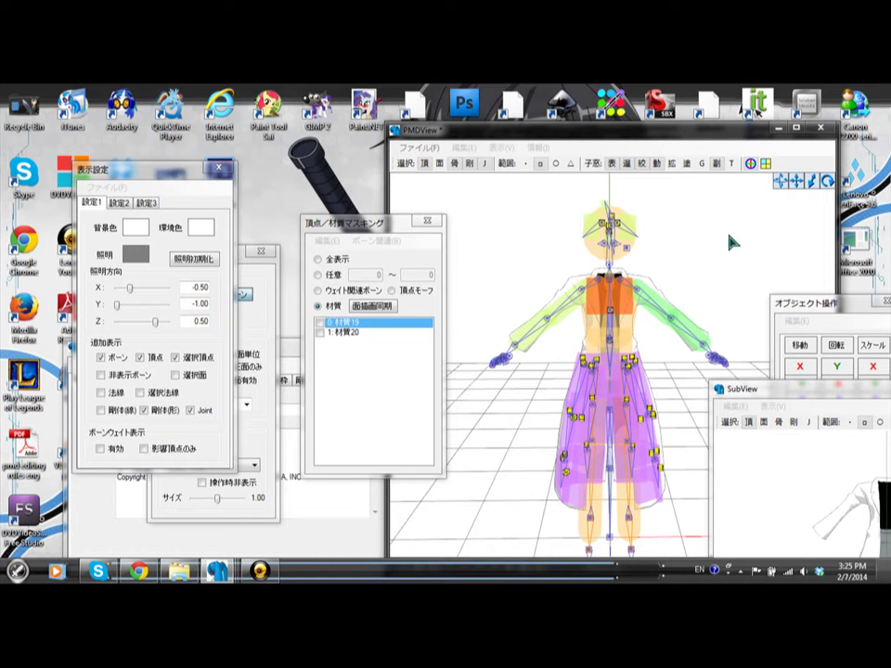
- Select the bones, rigid bodies and joints at the front of the head in side view and delete them
left_click_drag(781, 181, 520, 264)
left_click_drag(570, 205, 610, 276)
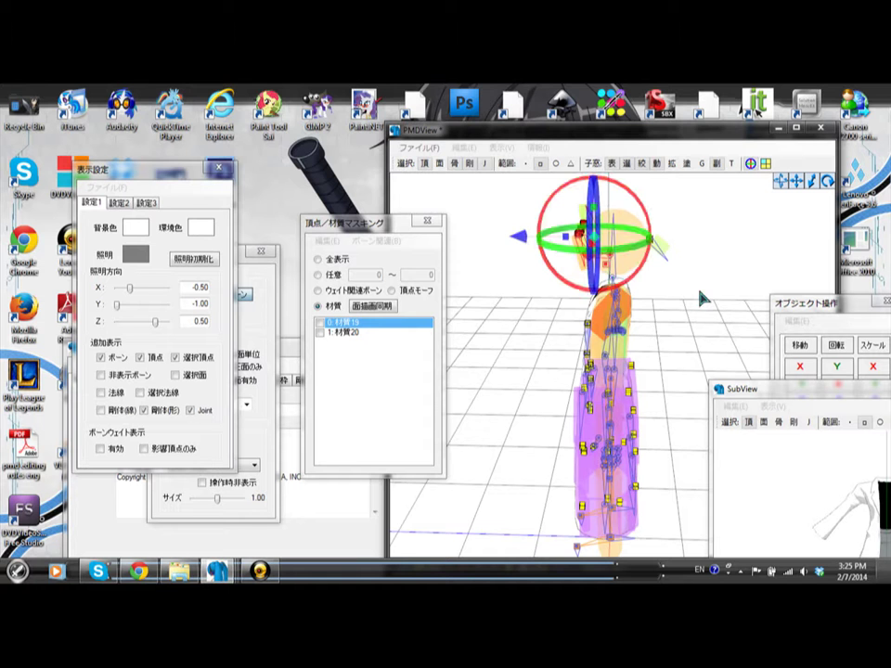
key("Delete")
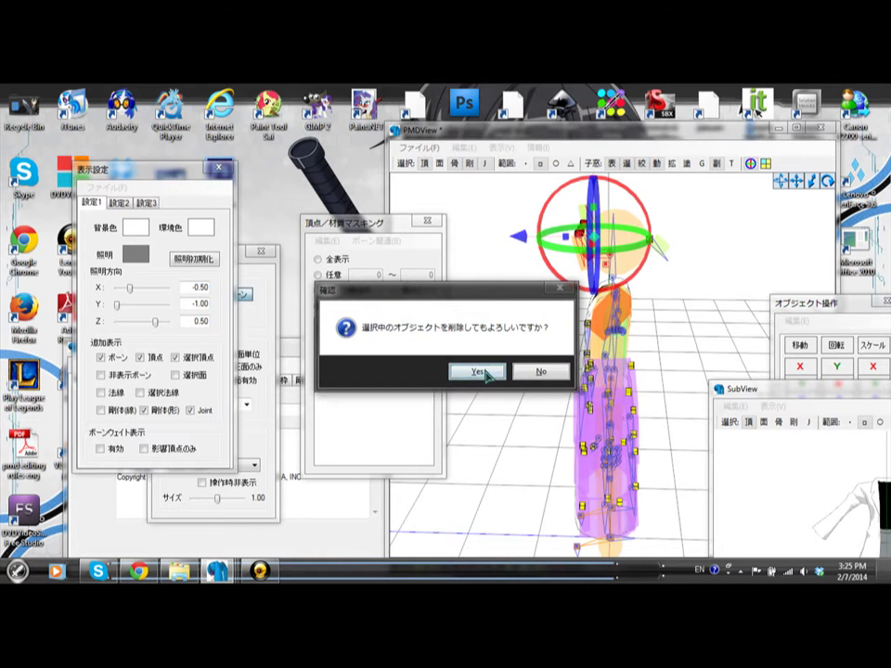
left_click(479, 372)
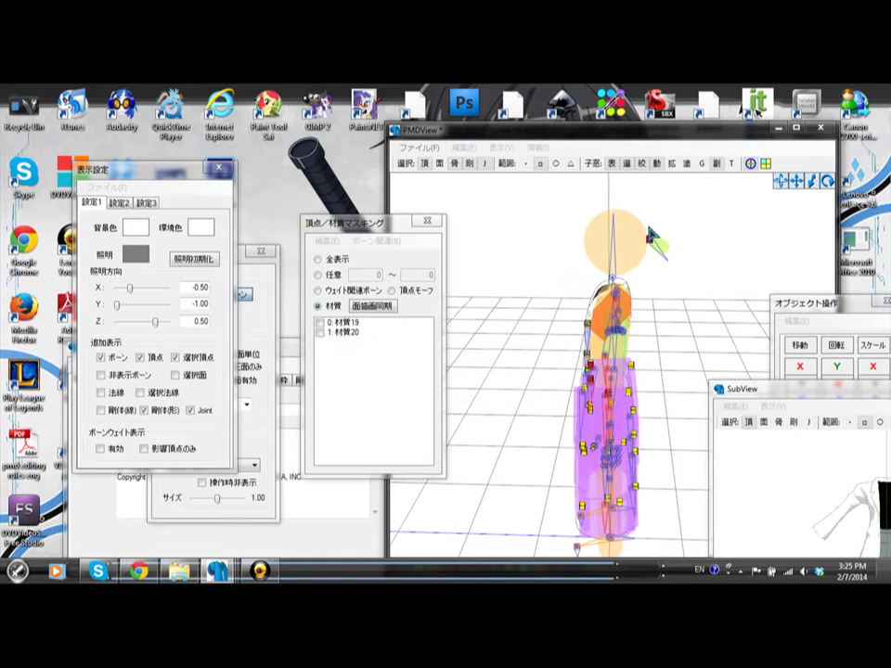
- Select the remaining hair bone, rigid body and joint behind the head and delete them
left_click_drag(647, 227, 715, 317)
key("Delete")
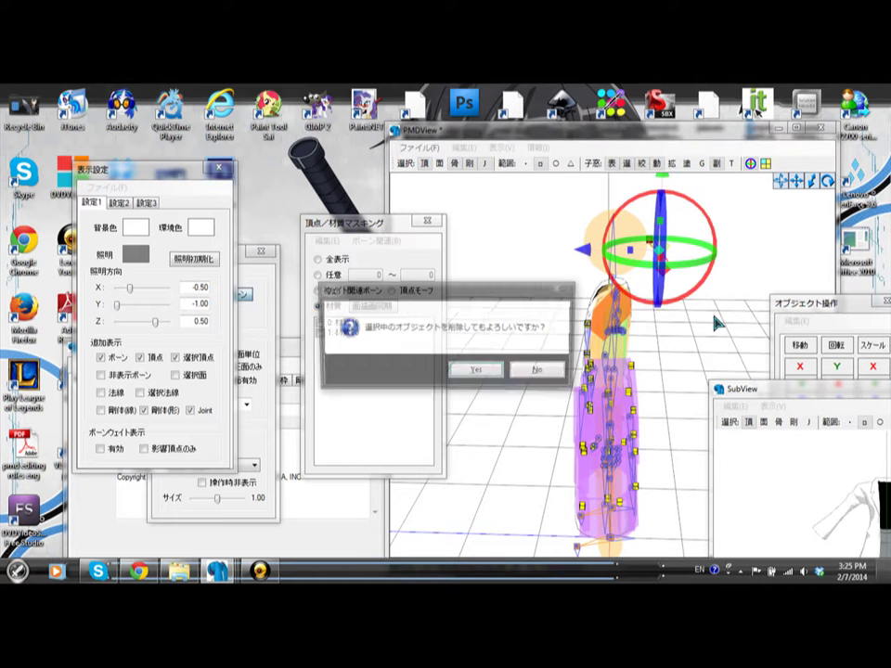
left_click(471, 372)
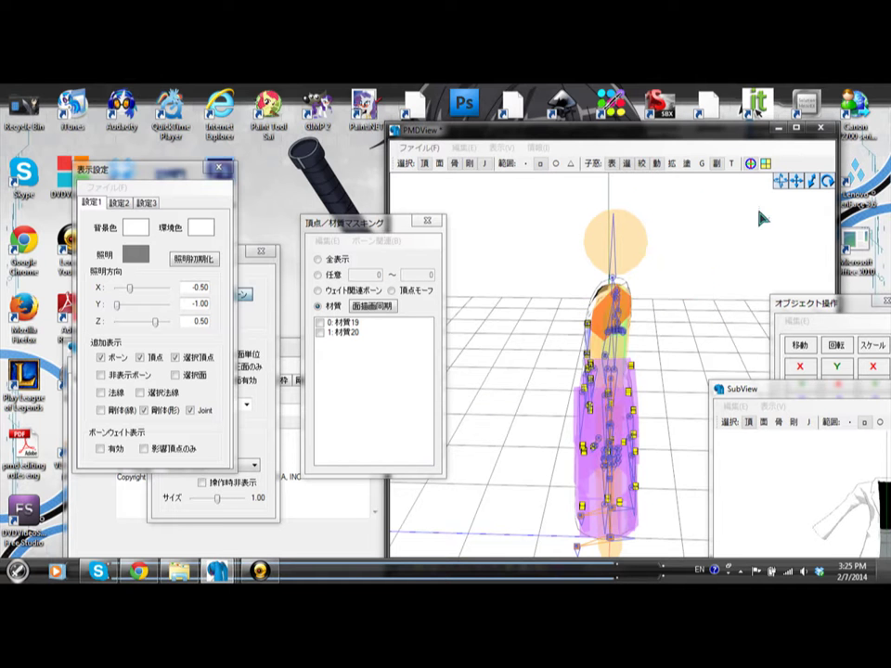
- Select the bones, rigid bodies and joints in front of the chest in side view and delete them
mouse_move(782, 185)
left_mouse_down()
mouse_move(882, 184)
mouse_move(789, 184)
left_mouse_up()
right_click_drag(598, 202, 709, 230)
left_click_drag(578, 321, 592, 355)
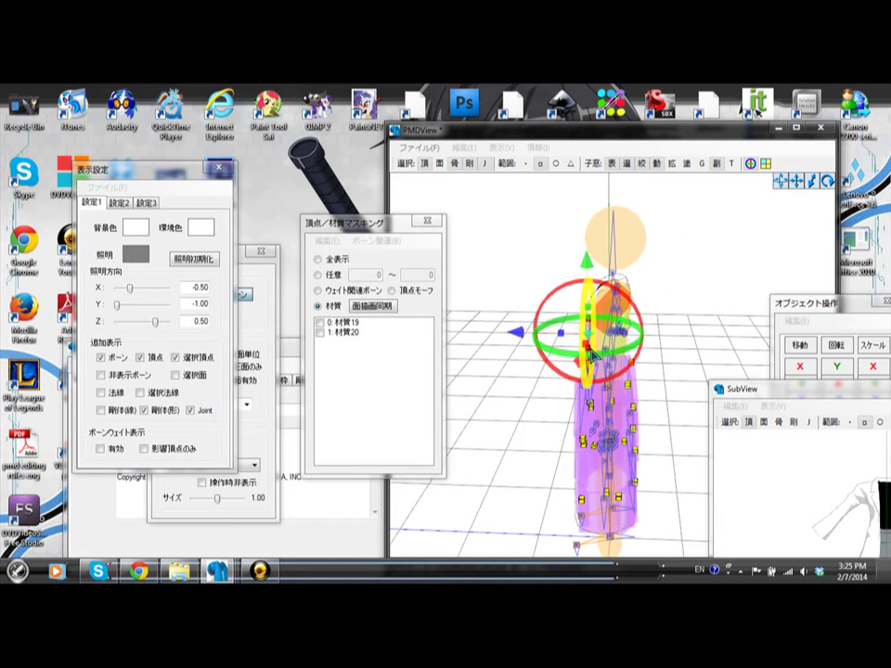
key("Delete")
left_click(477, 370)
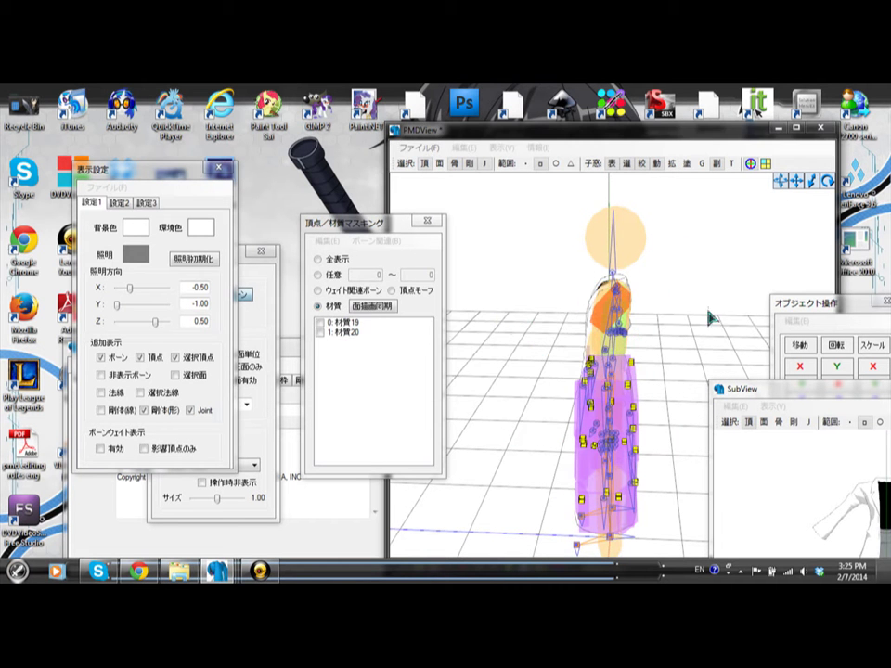
- Hide the rigid bodies and joints in the model view and exclude bones, rigid bodies and joints from selection
left_click_drag(781, 182, 720, 172)
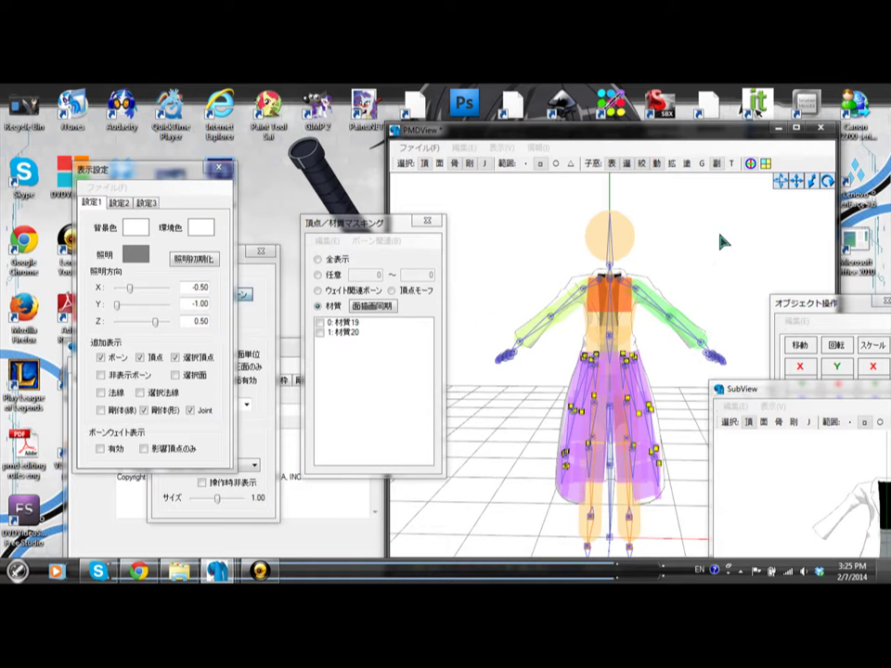
mouse_move(779, 183)
left_mouse_down()
mouse_move(809, 206)
mouse_move(804, 197)
mouse_move(828, 204)
mouse_move(776, 193)
left_mouse_up()
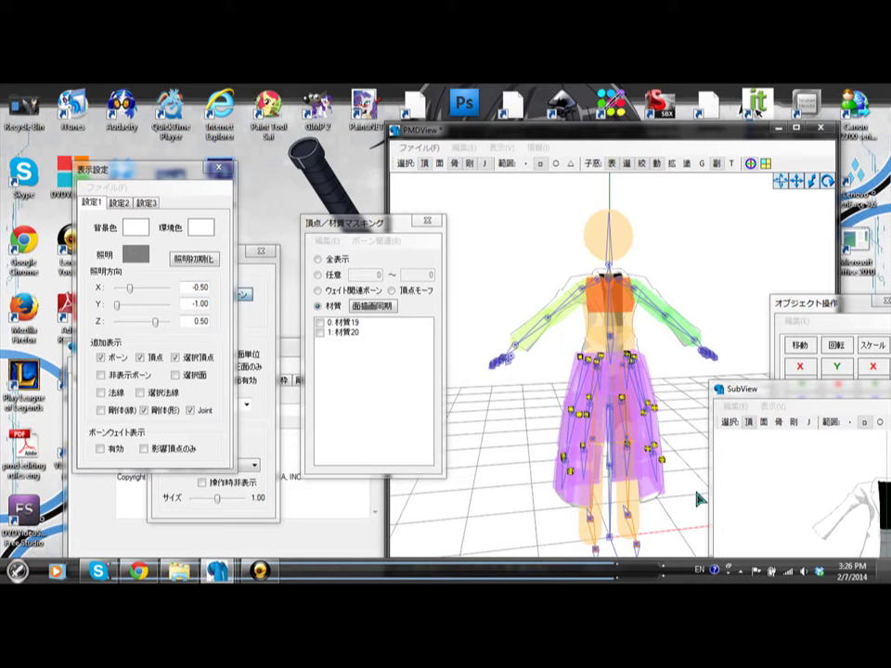
left_click(470, 164)
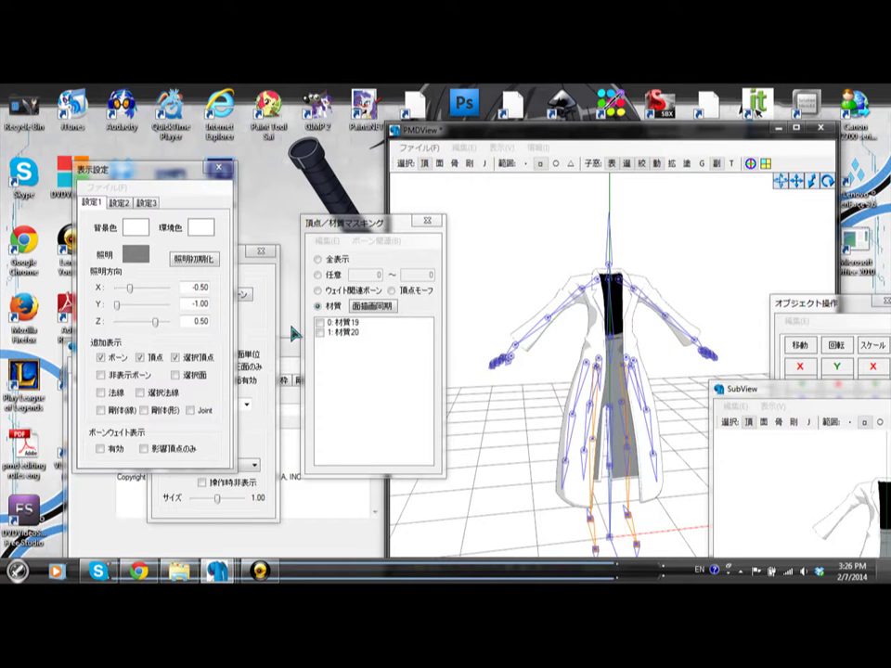
- Start saving the model under a new name and browse to the Model > Customs > MOTME- Music folder
double_click(293, 346)
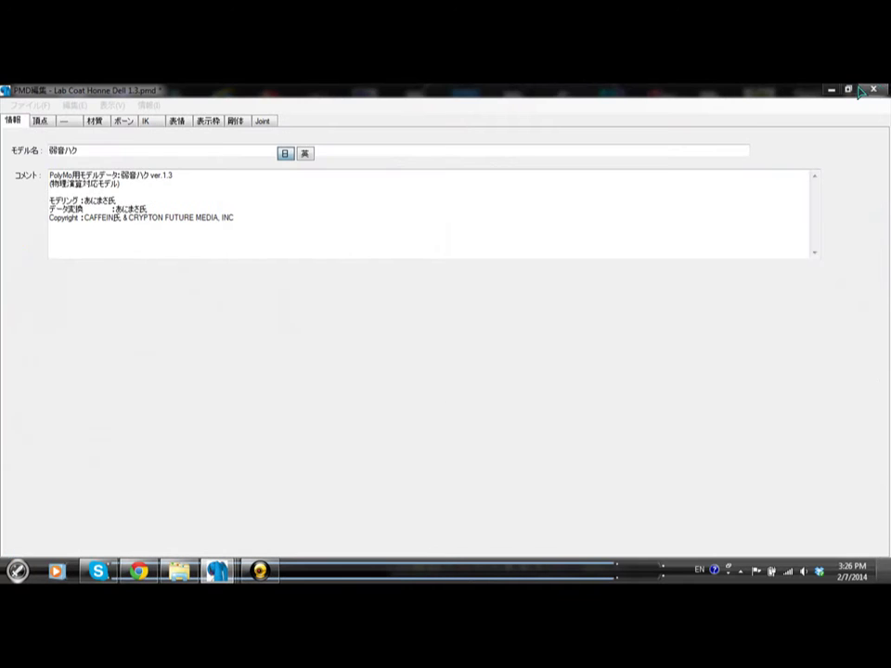
left_click(848, 89)
left_click_drag(340, 353, 510, 219)
left_click(270, 230)
left_click(306, 276)
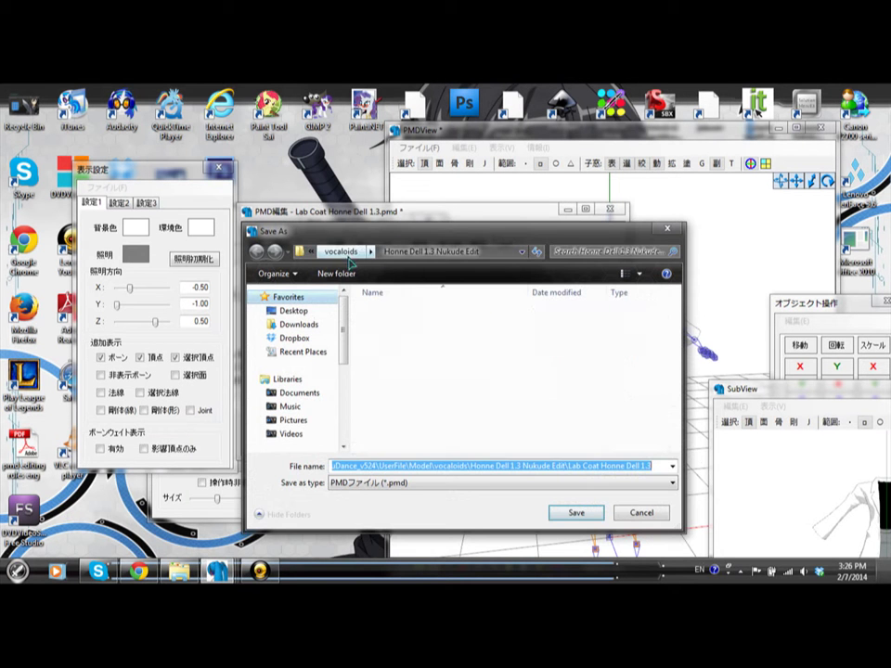
left_click(340, 250)
left_click(389, 251)
double_click(390, 366)
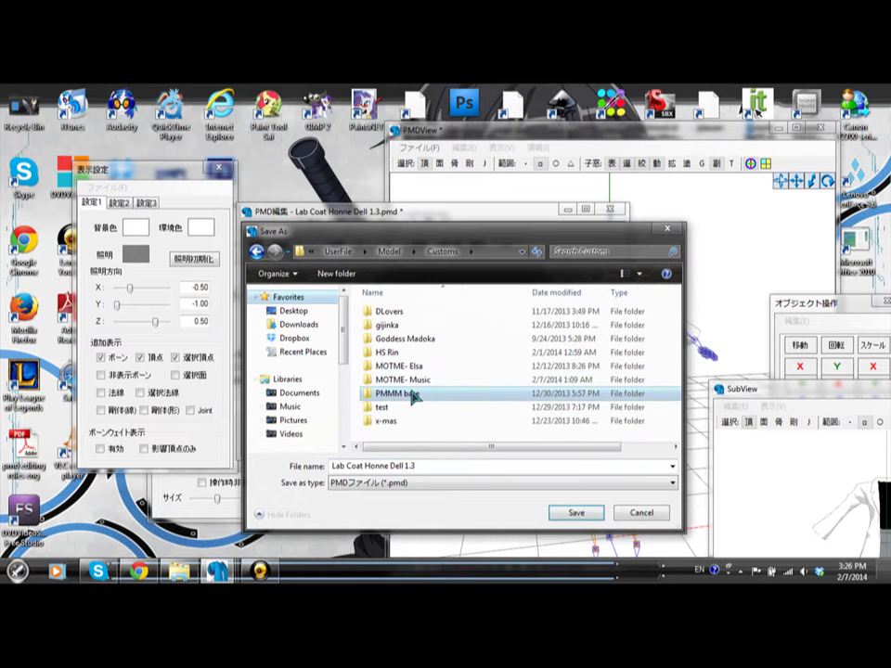
double_click(412, 379)
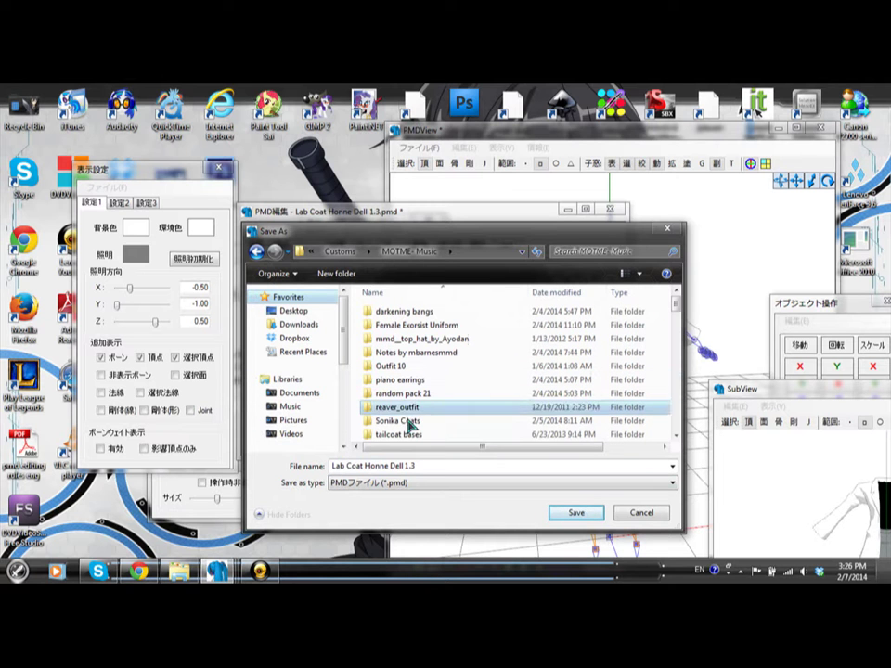
- Replace the suggested file name with "lab coat 2" and save the model as a PMD file
left_click(438, 463)
key("BackSpace")
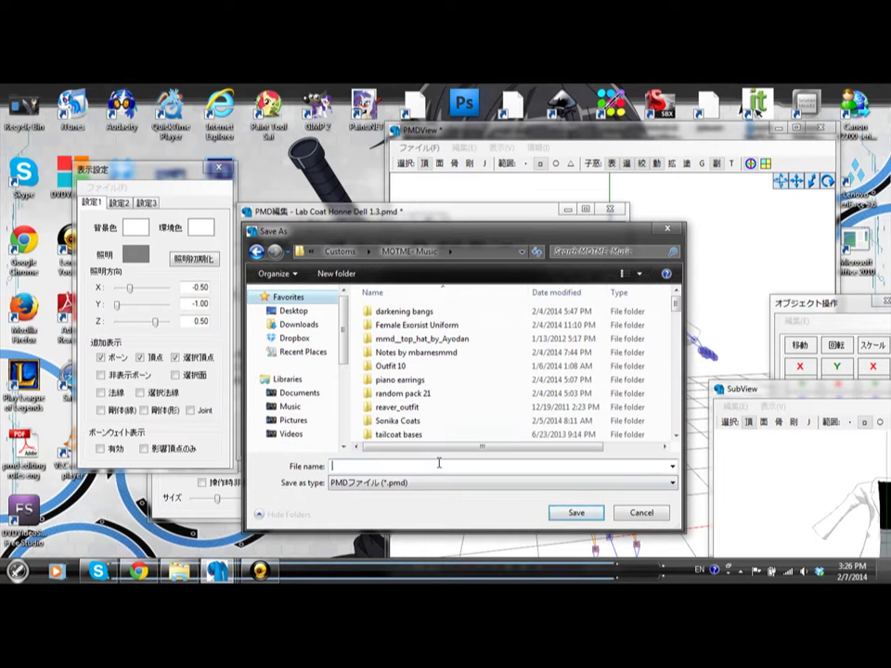
type("lab coat 2")
key("Return")
- Create a new empty model in place of the saved lab coat
left_click(272, 229)
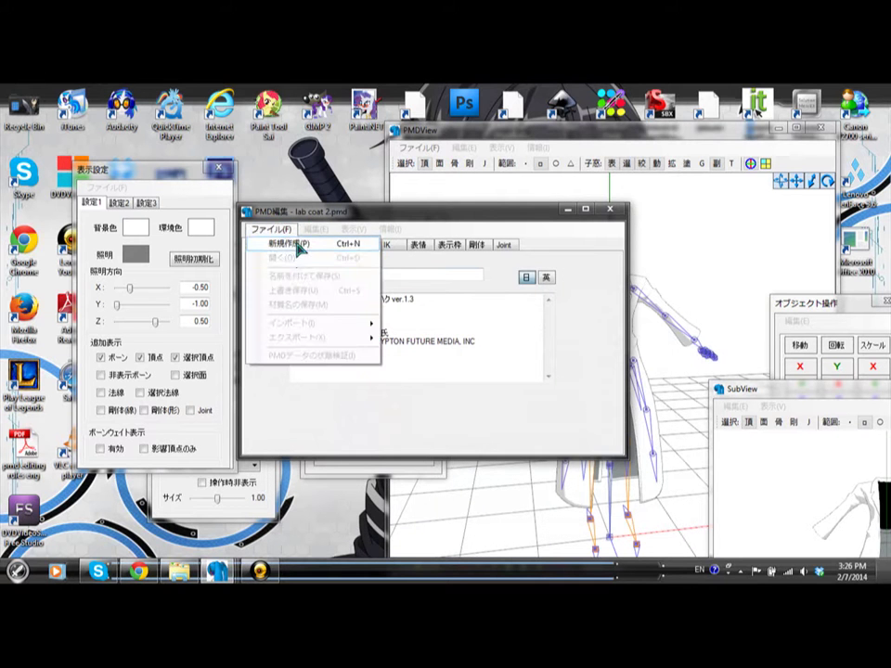
left_click(297, 245)
left_click(427, 371)
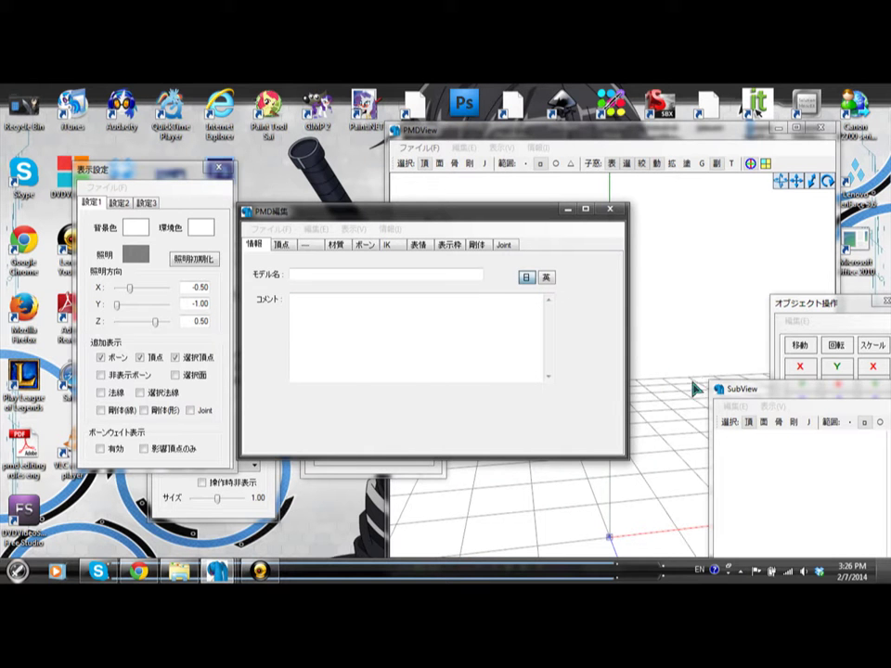
- Open lab coat 2.pmd from the MOTME- Music folder and display its material list
left_click(269, 229)
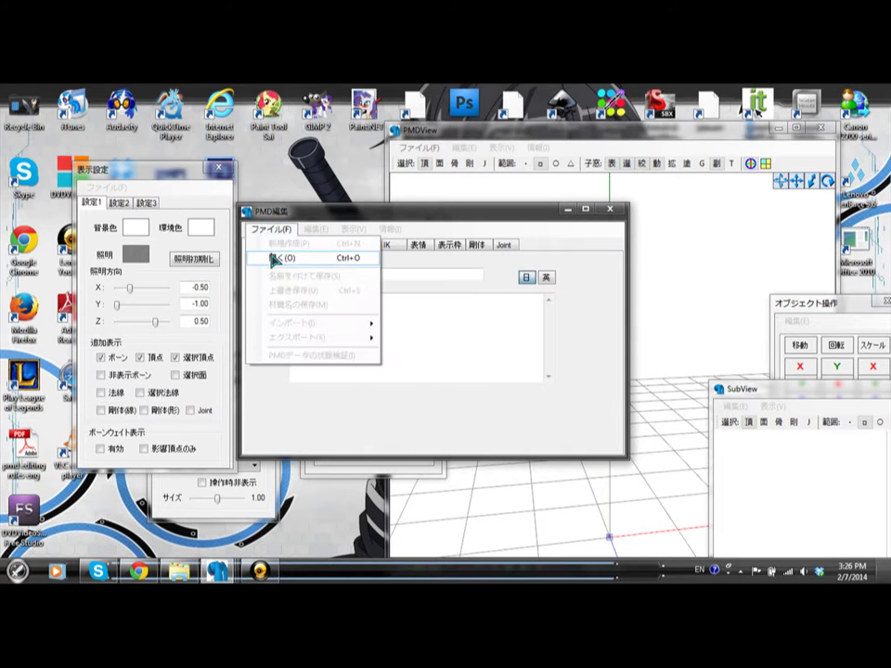
left_click(275, 258)
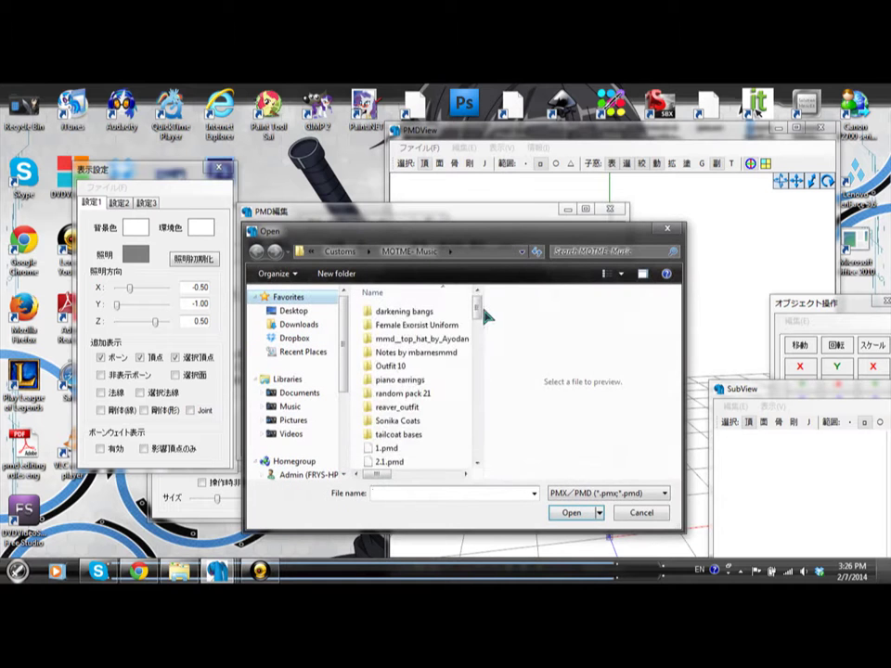
left_click_drag(480, 313, 477, 373)
left_click(414, 367)
double_click(414, 367)
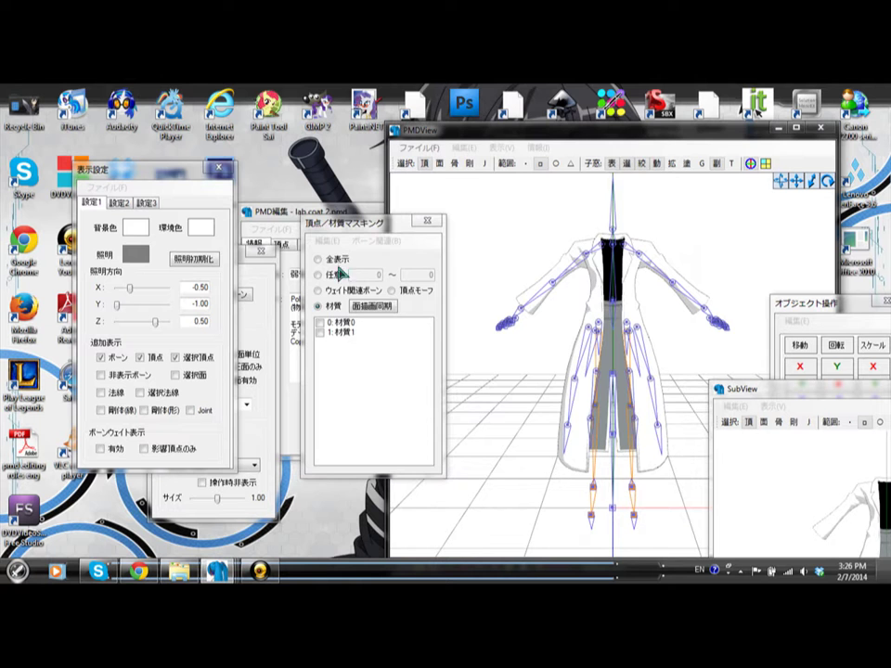
left_click_drag(300, 212, 181, 201)
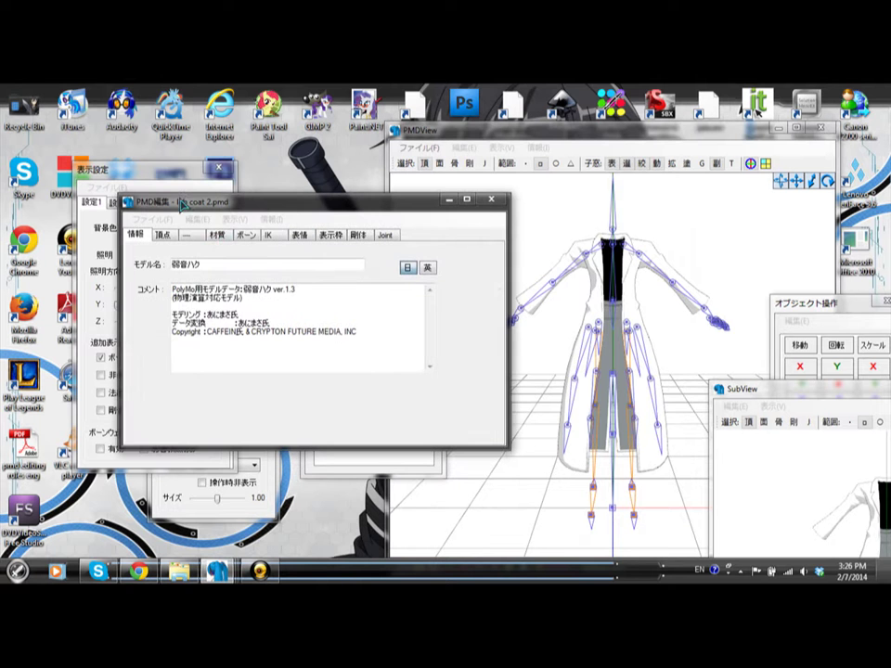
left_click(219, 237)
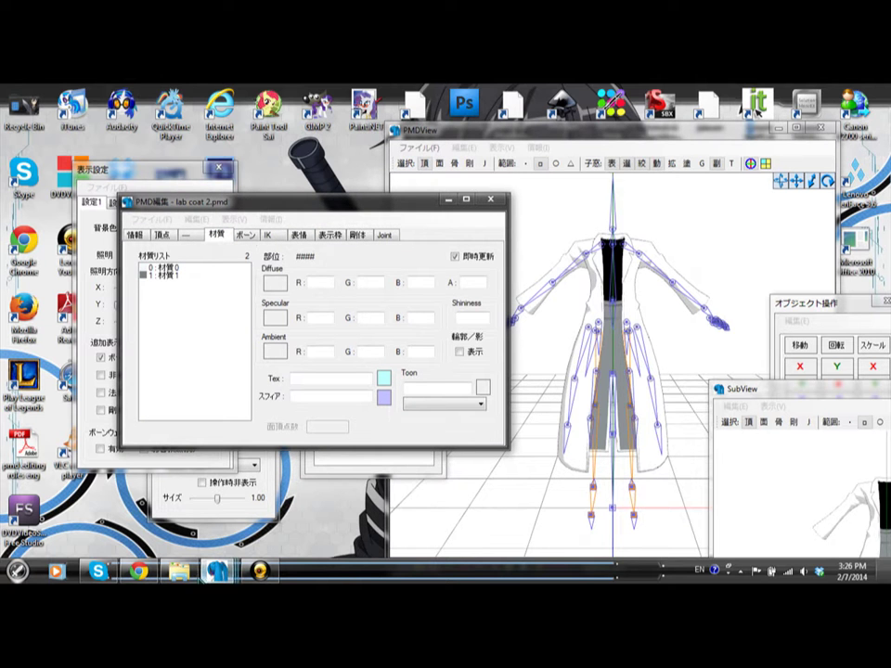
left_click(189, 574)
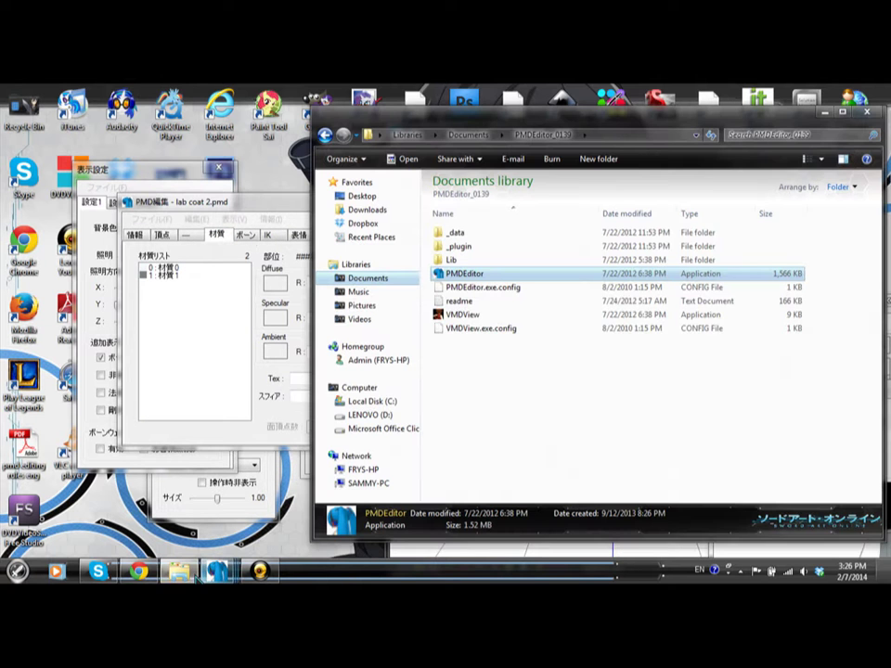
left_click(186, 573)
mouse_move(217, 571)
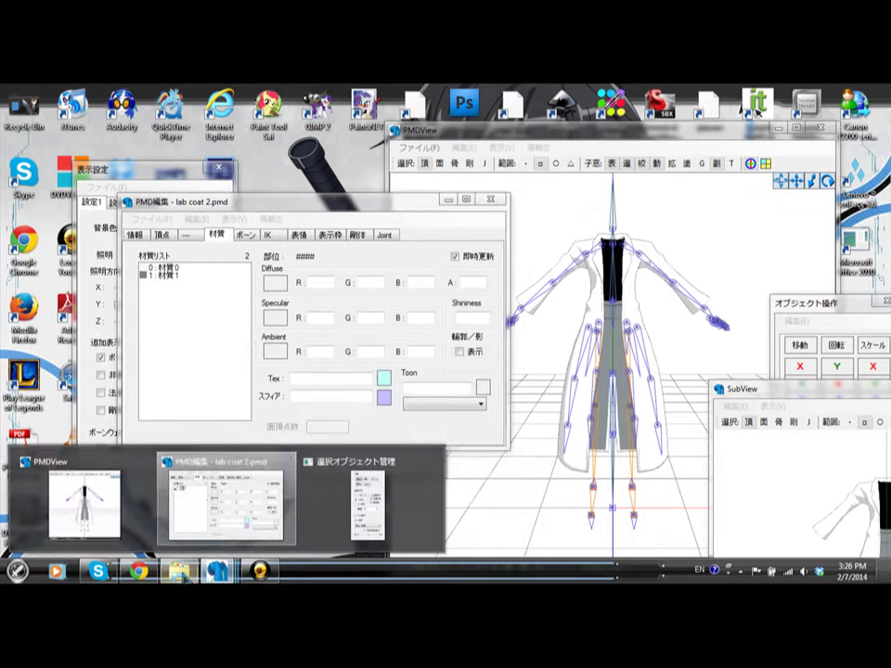
left_click(182, 570)
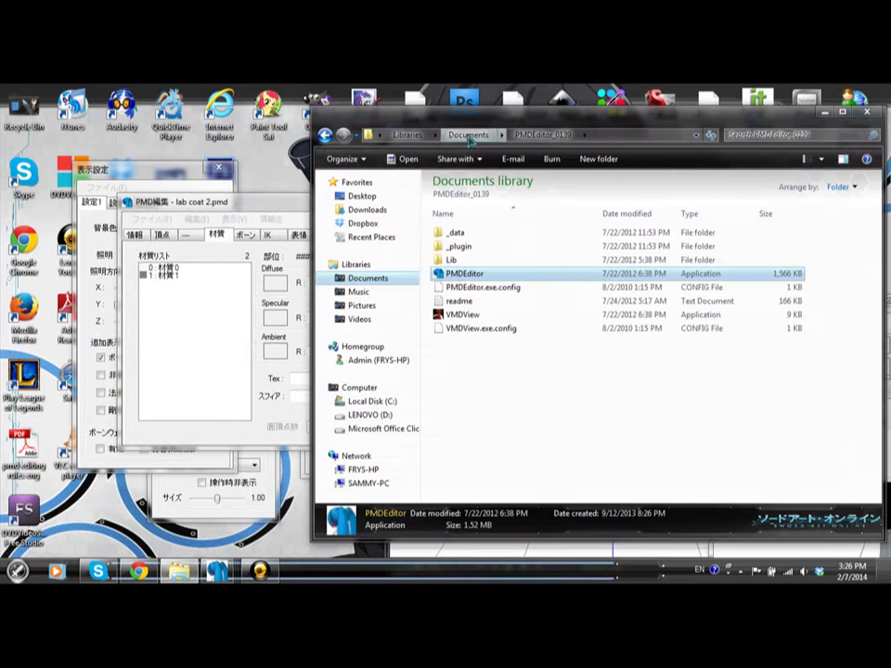
left_click(179, 571)
- Open the Documents library in Windows Explorer and browse to MikuMikuDance_v524 > UserFile > Model > Customs > MOTME- Music
left_click(17, 570)
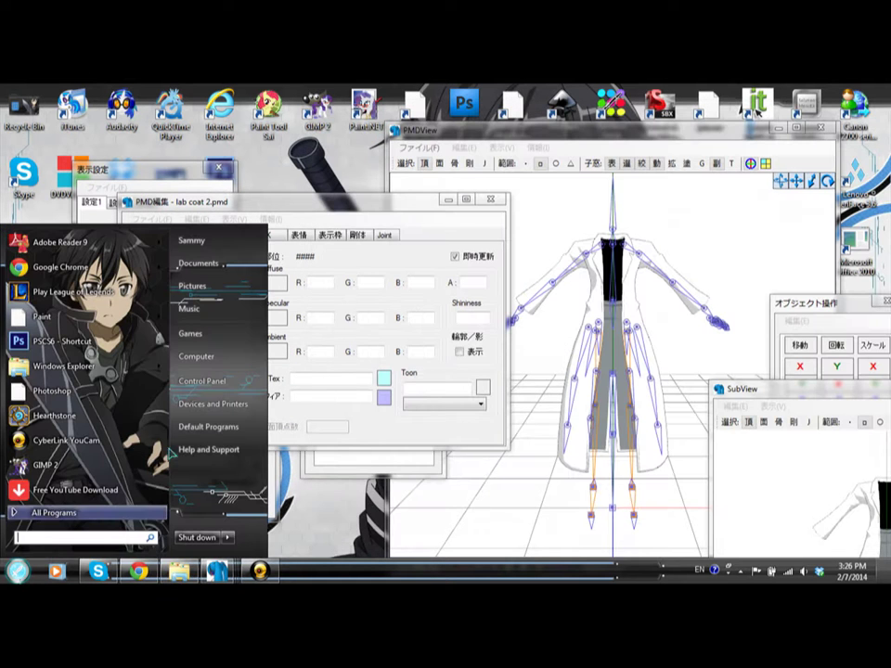
left_click(214, 283)
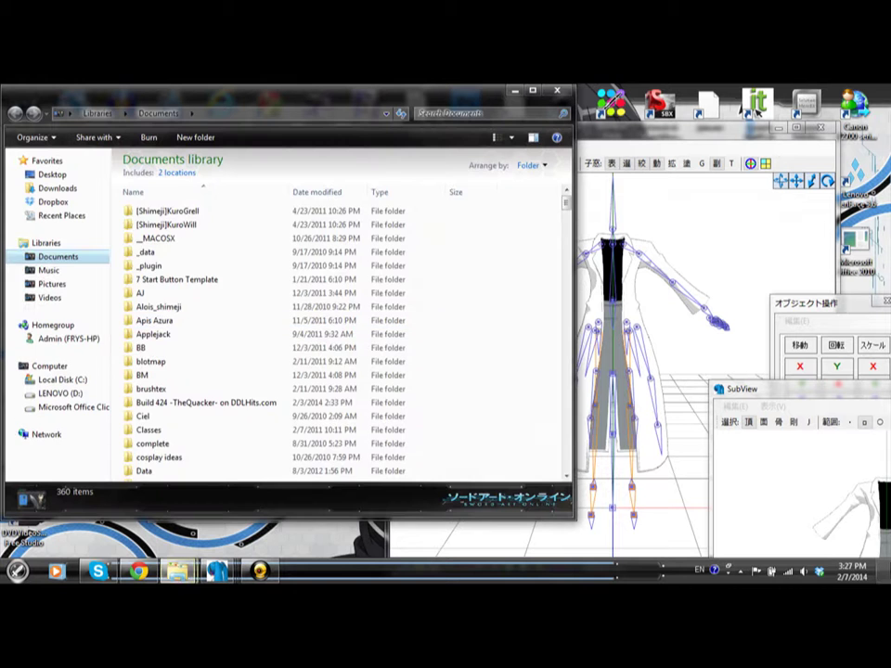
scroll(252, 395, "down", 8)
scroll(261, 401, "down", 2)
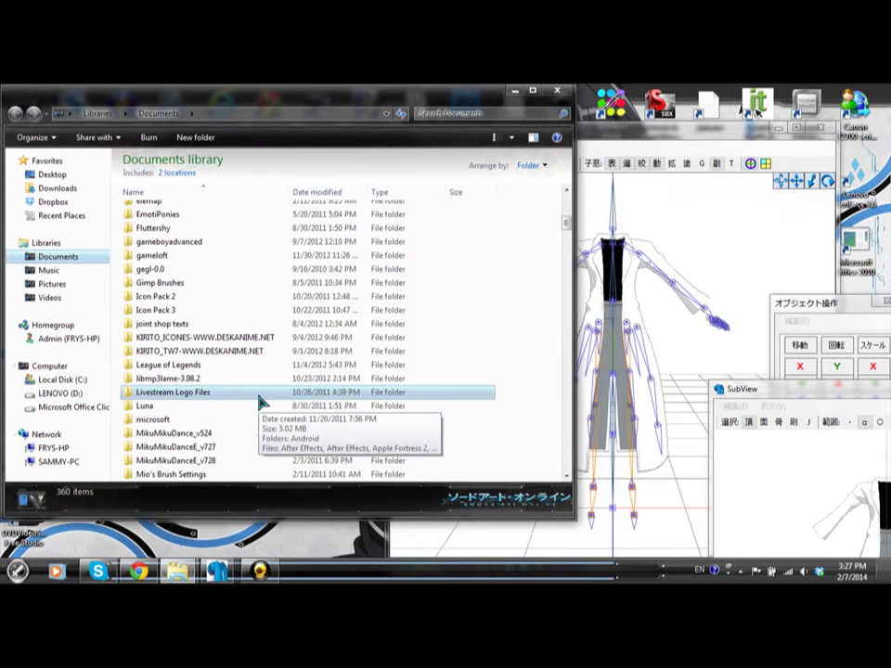
double_click(199, 434)
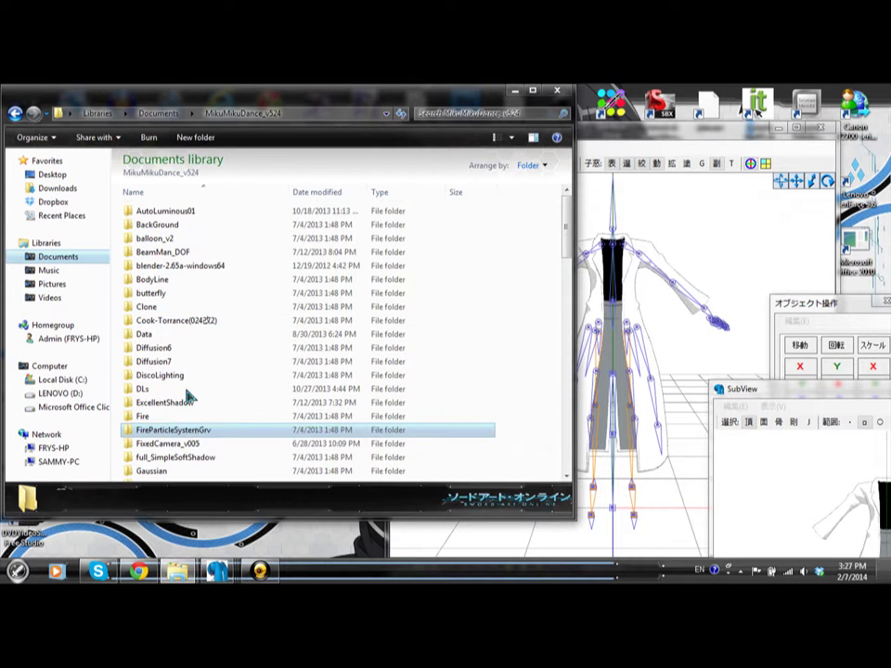
scroll(181, 415, "down", 5)
scroll(181, 415, "down", 9)
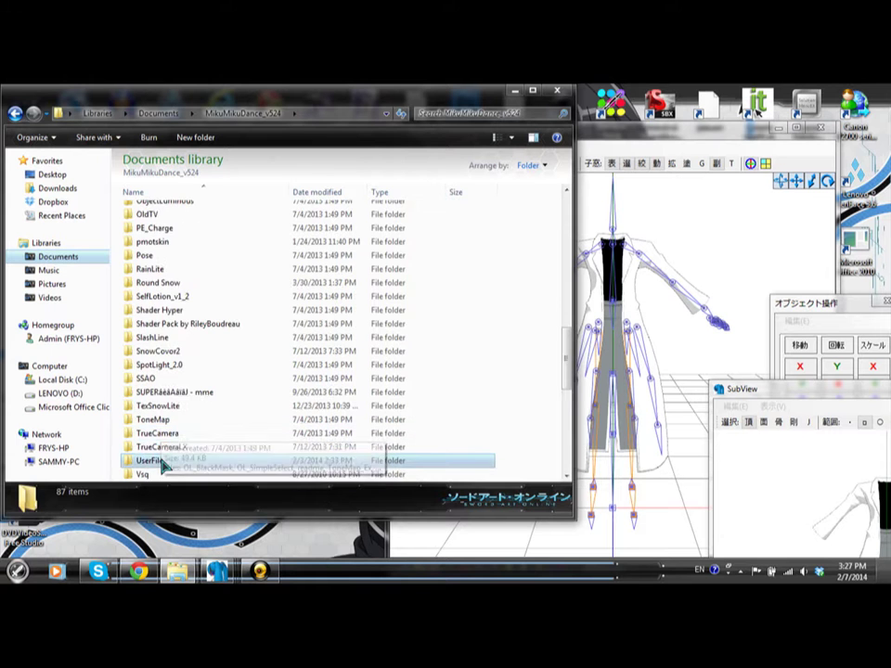
double_click(166, 461)
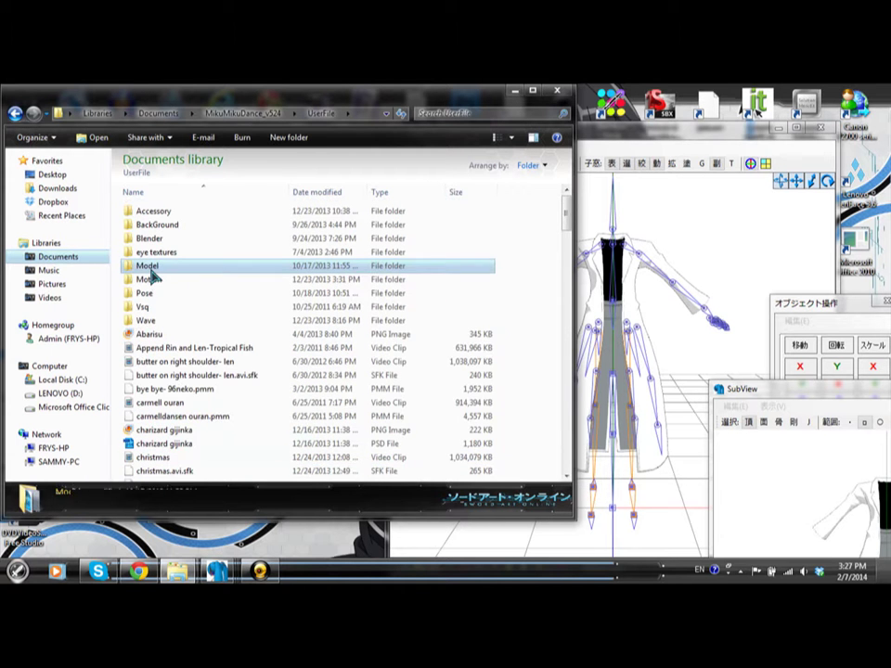
double_click(152, 268)
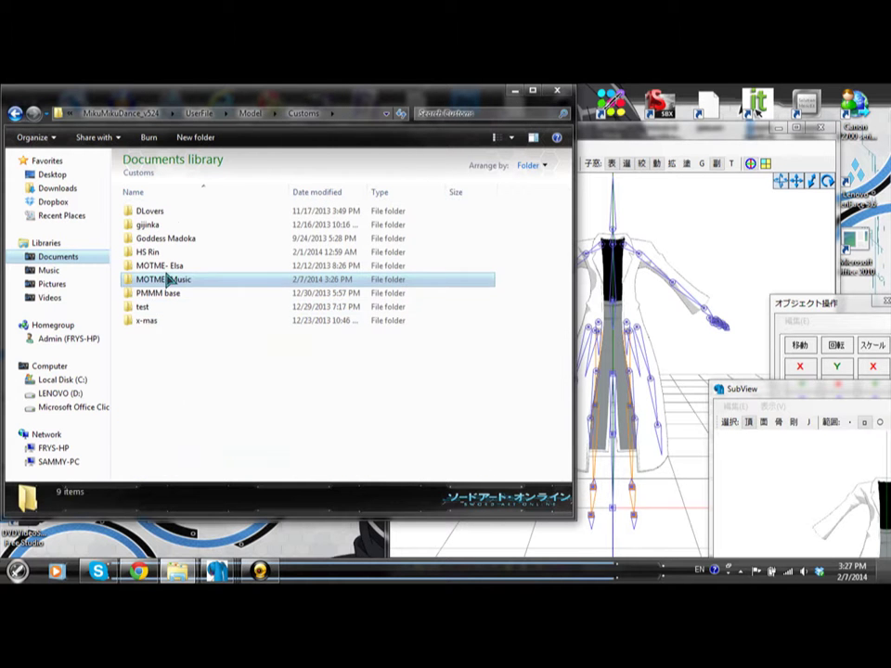
double_click(159, 282)
scroll(198, 338, "down", 5)
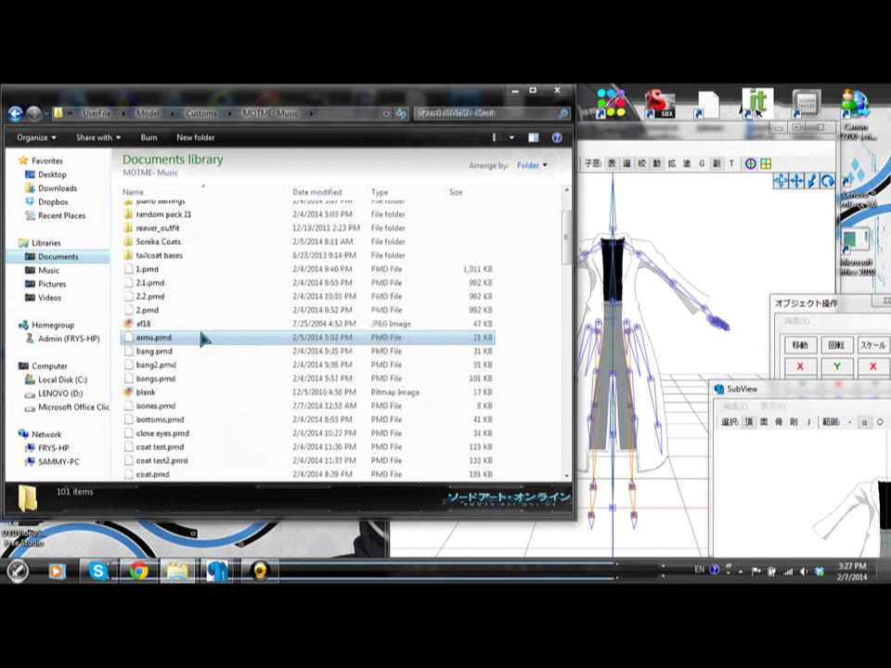
- Import bottoms.pmd into the lab coat model with the add option (追加), merging same-named bones and keeping size 1
left_click_drag(263, 99, 717, 118)
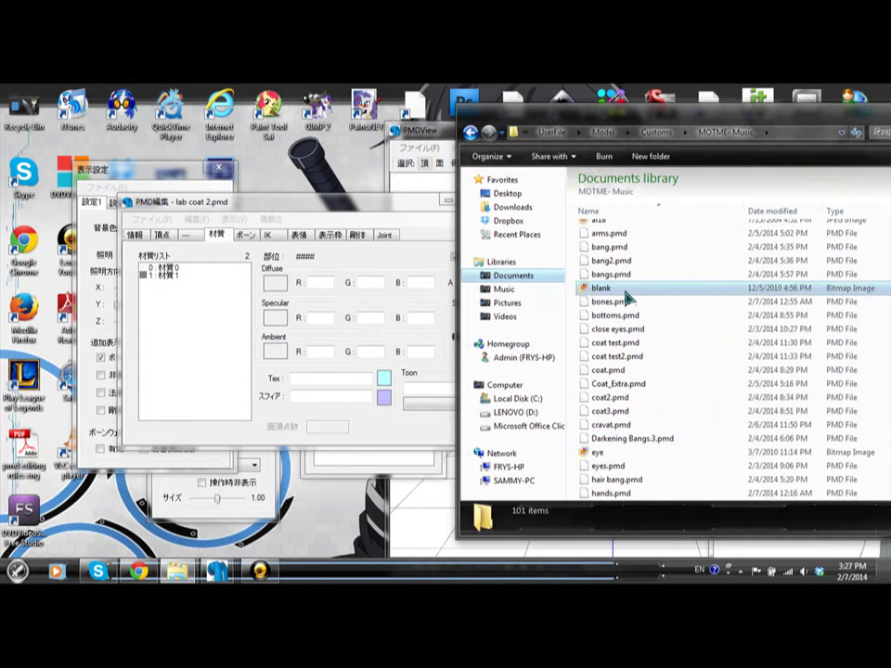
left_click_drag(628, 316, 201, 338)
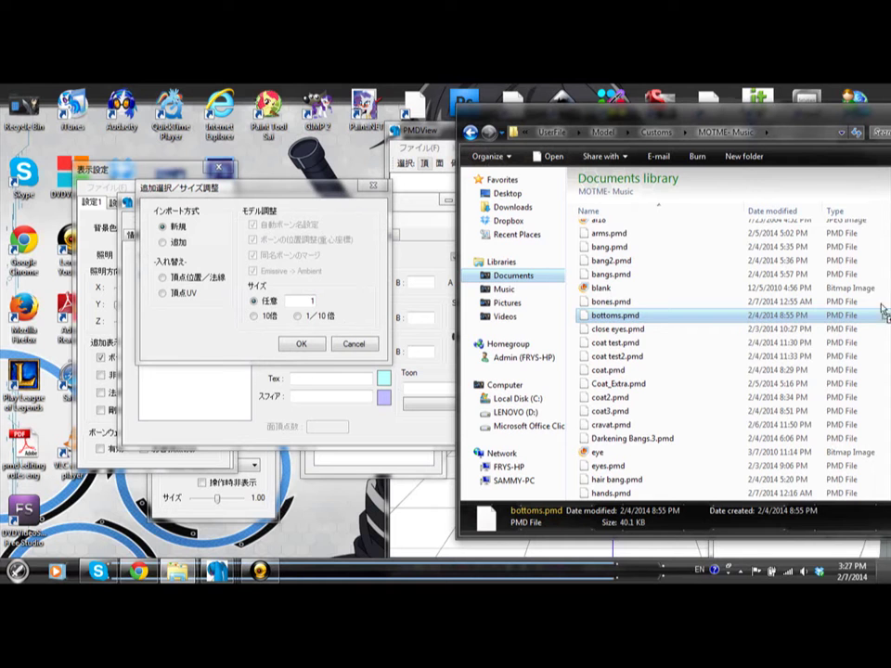
left_click(163, 243)
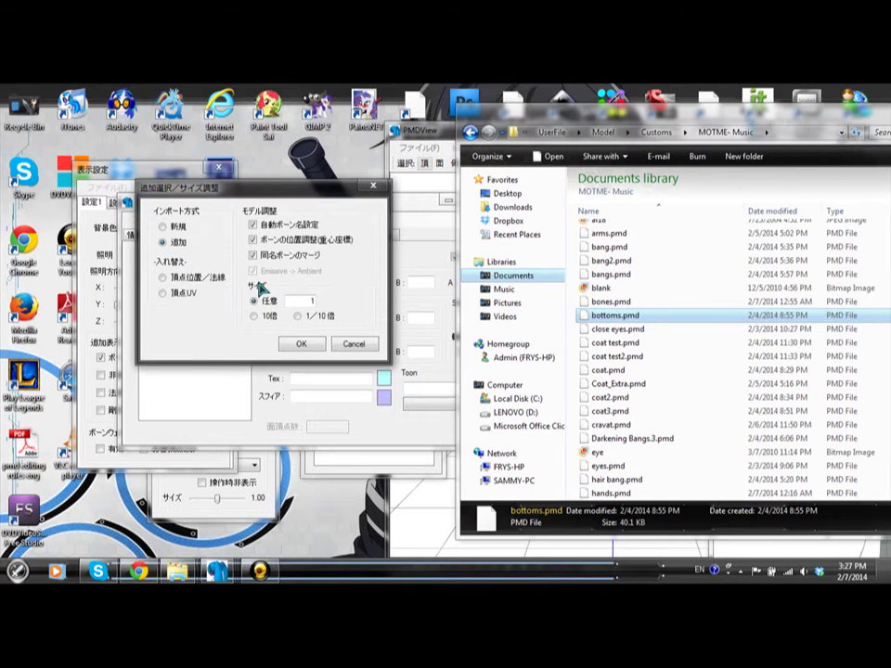
left_click(303, 344)
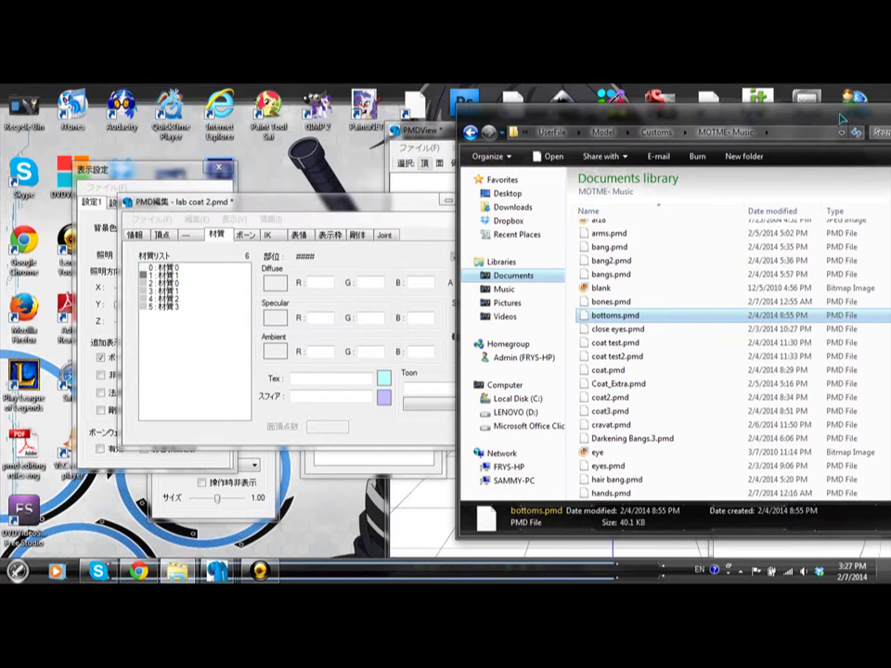
- Minimize the folder window and examine the combined coat and bottoms from the side in the SubView
left_click_drag(838, 116, 657, 141)
left_click(788, 136)
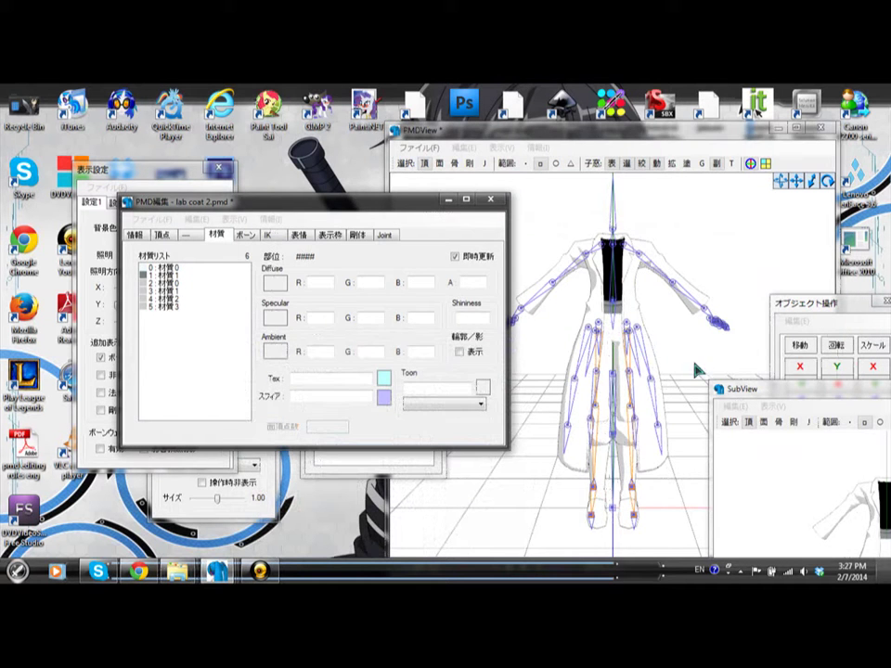
left_click_drag(732, 392, 526, 188)
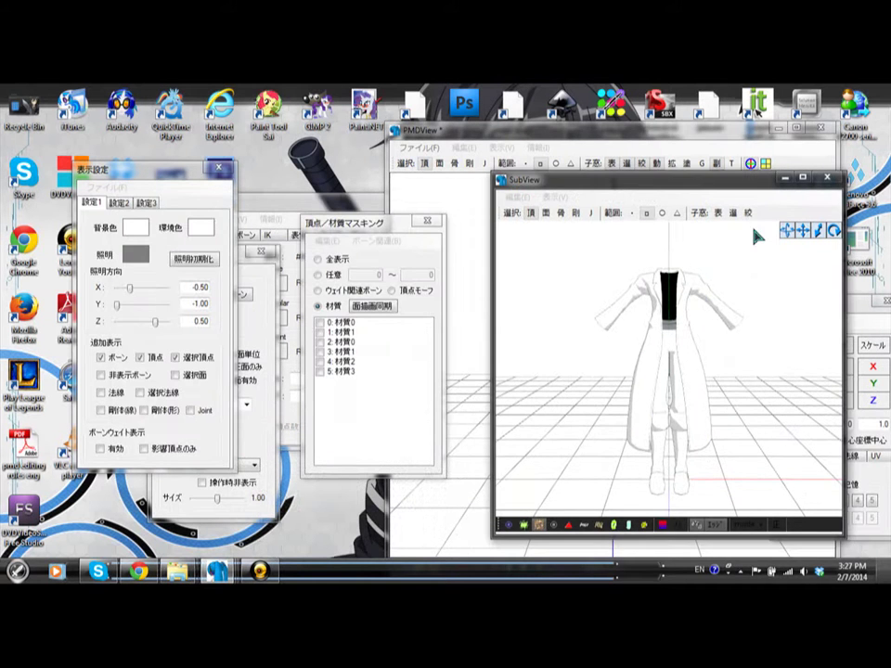
left_click_drag(789, 232, 715, 249)
right_click_drag(753, 301, 776, 284)
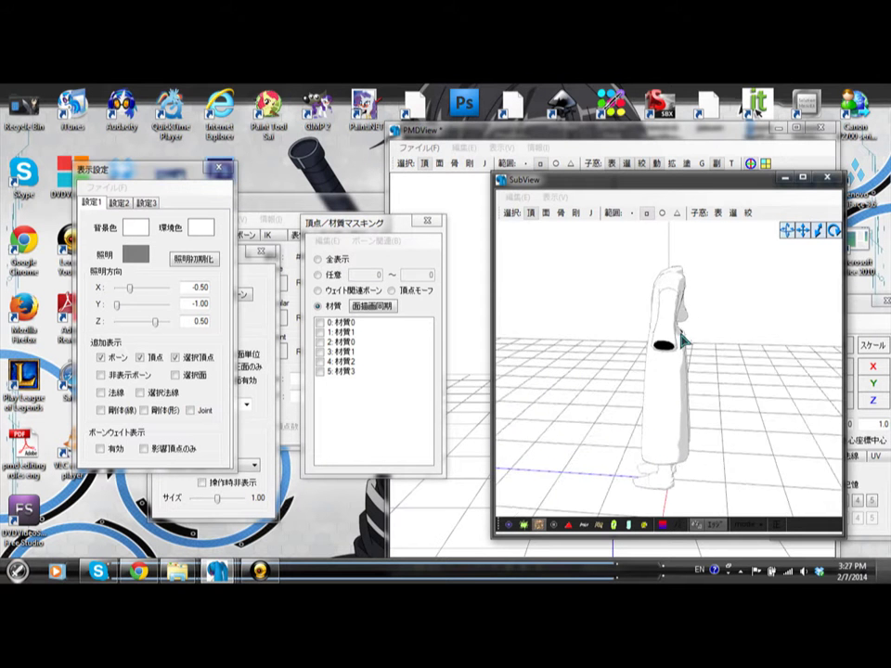
- Enable vertex masking for materials 2 to 5 and box-select all vertices of the bottoms in PMDView
left_click_drag(684, 336, 698, 360)
left_click(730, 345)
left_click_drag(670, 184, 867, 239)
left_click_drag(784, 179, 608, 270)
left_click(340, 344)
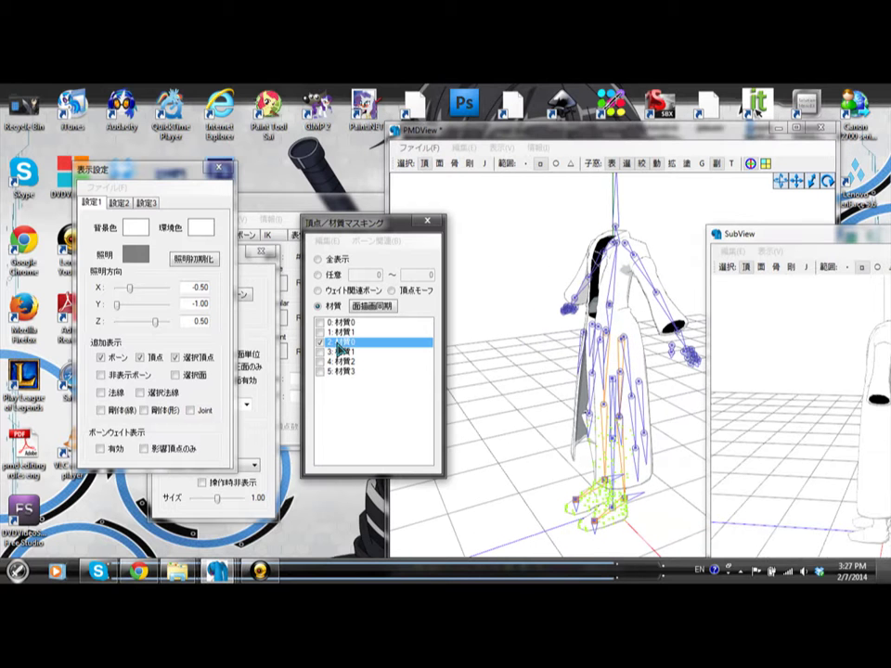
left_click(335, 352)
left_click(334, 362)
left_click(327, 372)
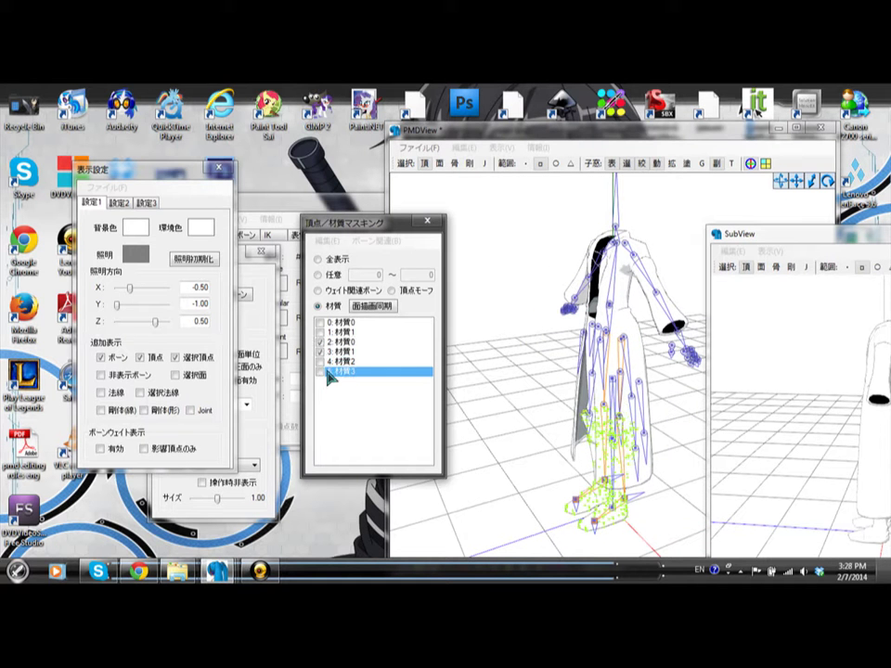
left_click(321, 361)
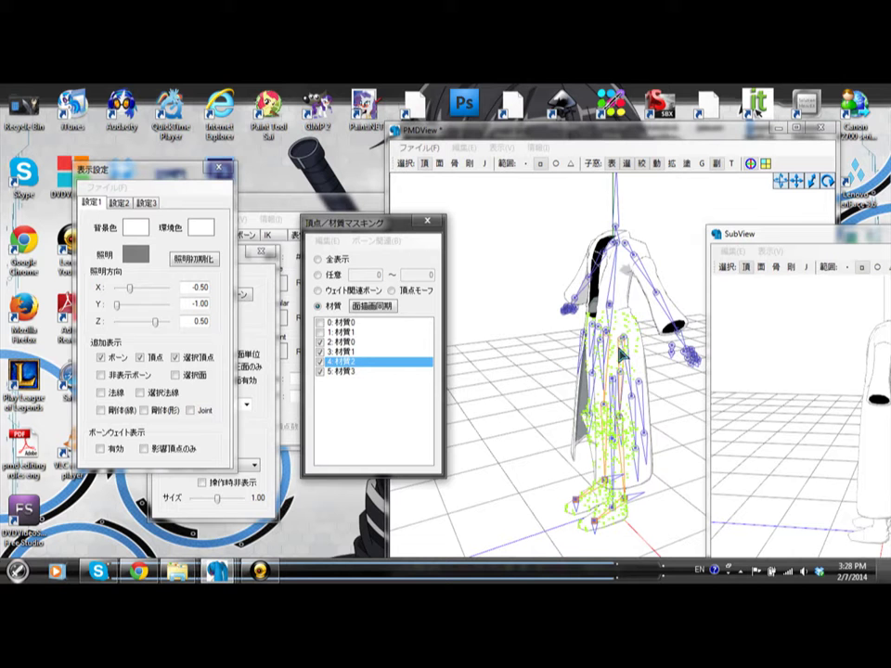
left_click_drag(784, 184, 737, 184)
left_click_drag(549, 303, 710, 555)
- Try scaling the selected bottoms along Z and moving them along Z, undoing each attempt
left_click_drag(763, 237, 418, 171)
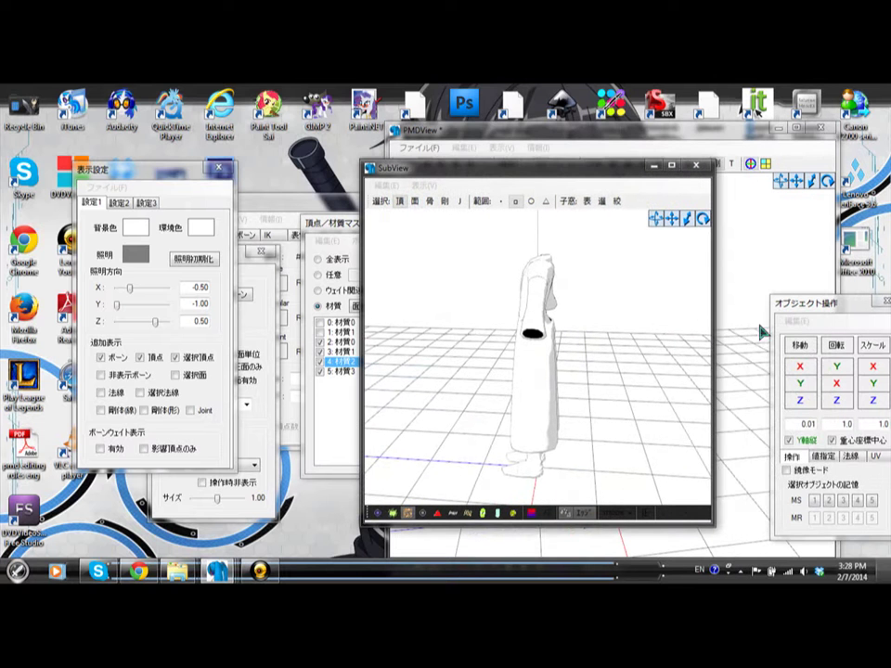
left_click(872, 399)
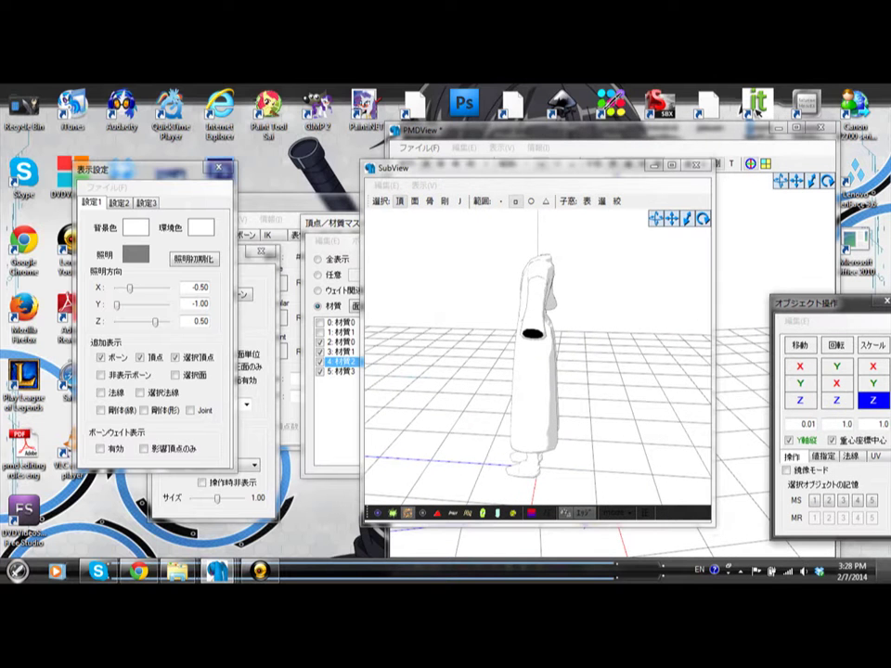
left_click(803, 323)
left_click(806, 340)
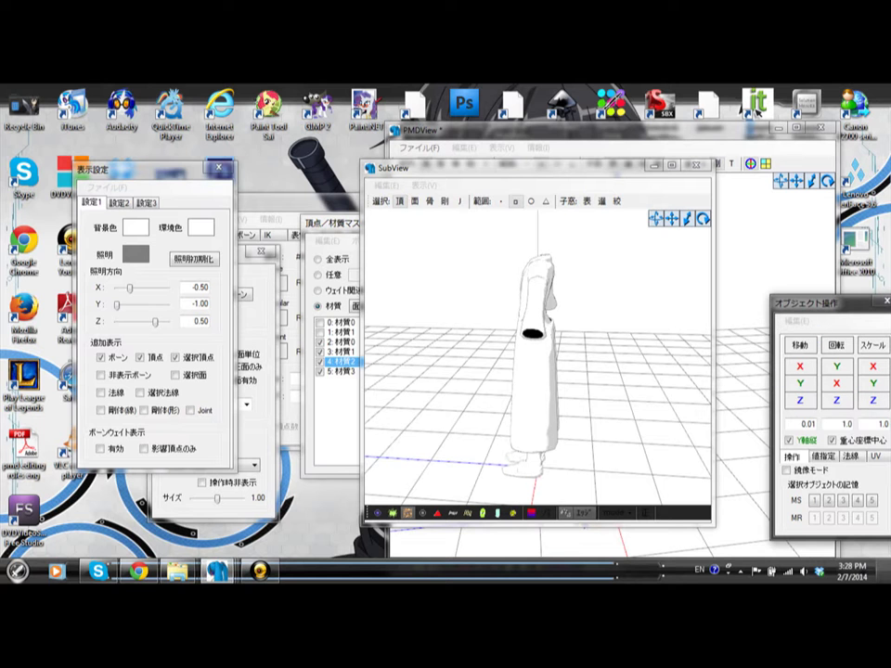
left_click(800, 400)
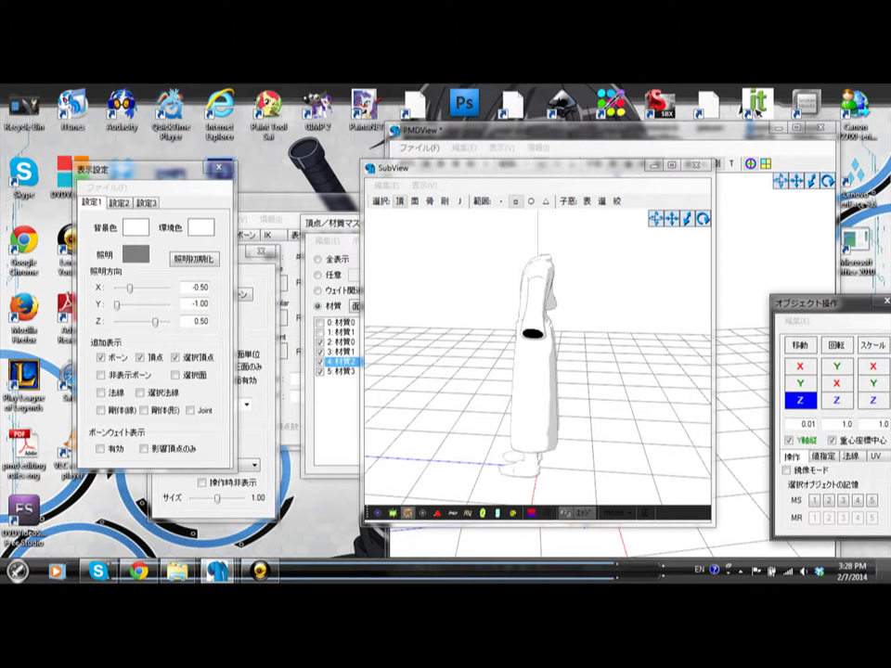
left_click(796, 321)
left_click(800, 340)
left_click_drag(702, 219, 729, 219)
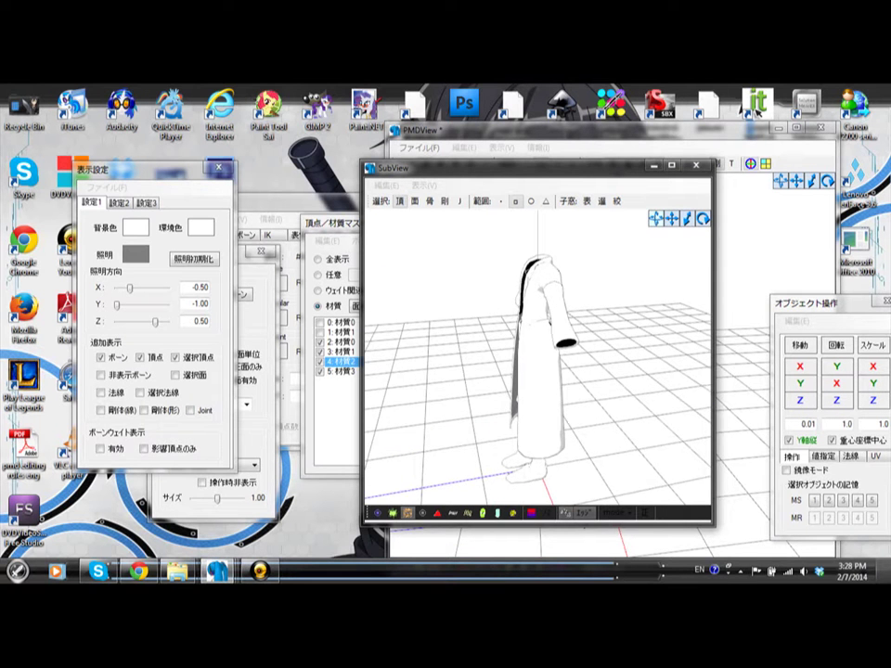
left_click_drag(658, 220, 653, 221)
left_click(800, 400)
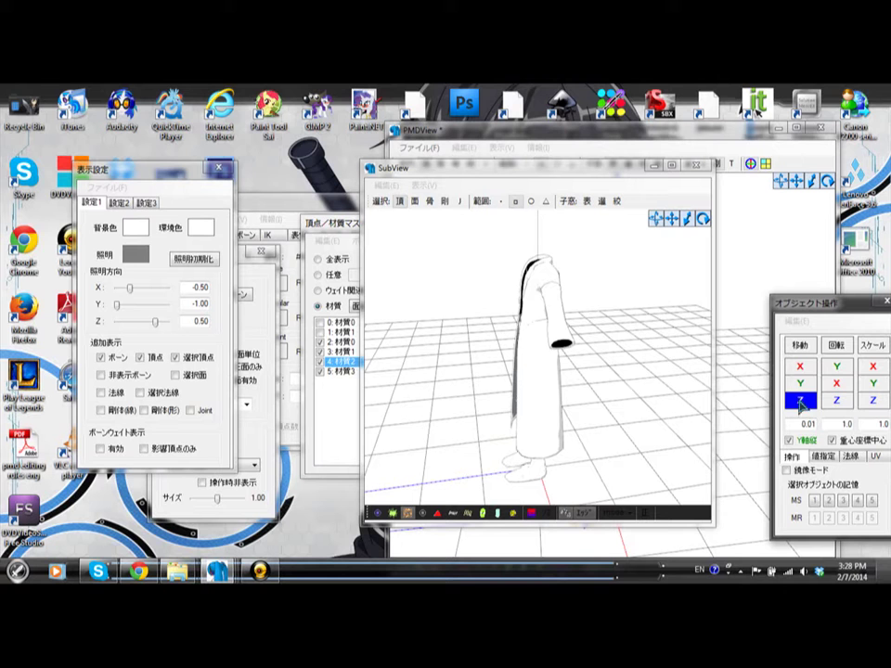
left_click(799, 322)
left_click(798, 337)
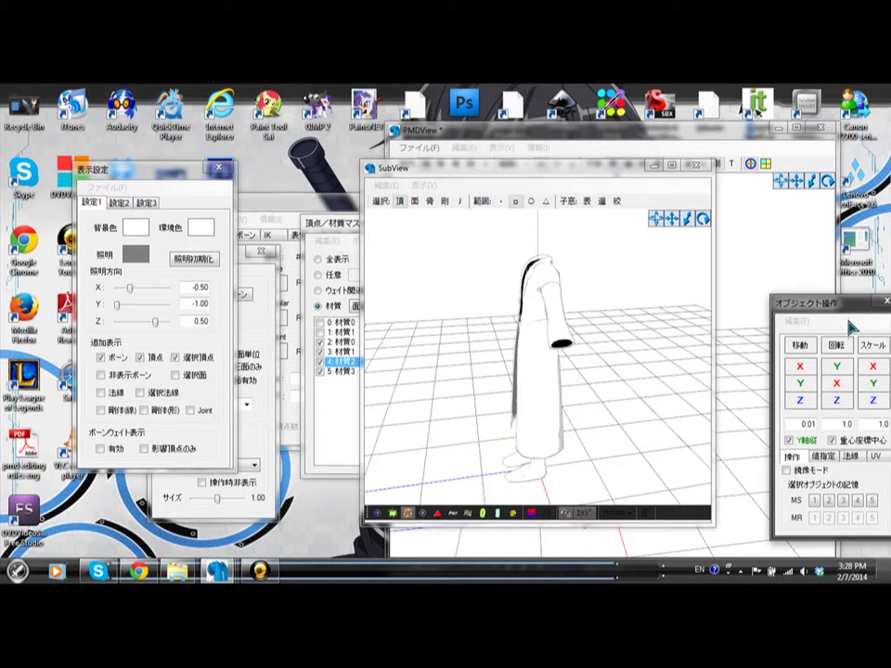
- Place the object operation window beside the SubView and adjust the bottoms' Z position and Z scale to fit inside the coat
left_click_drag(846, 302, 781, 293)
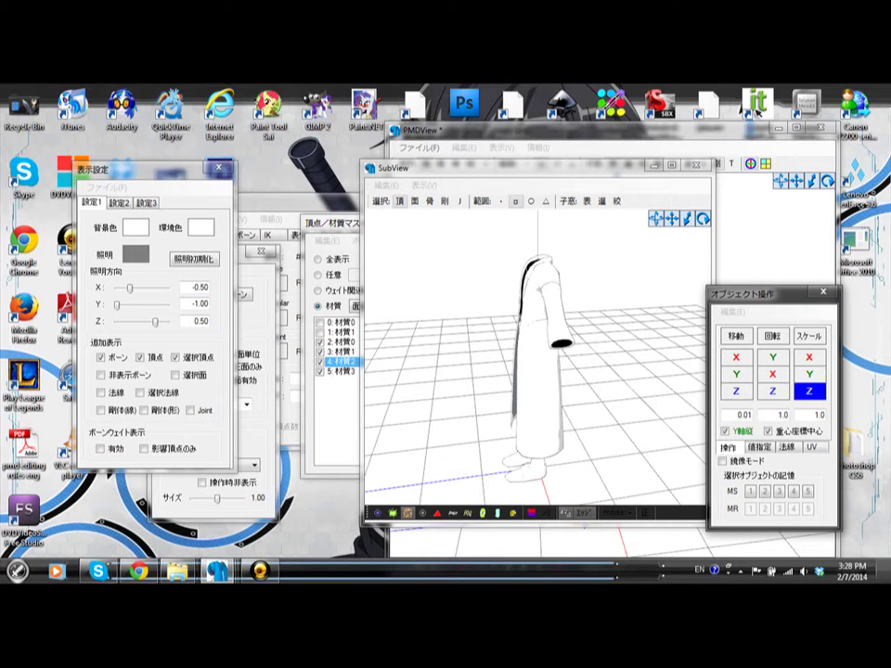
left_click(737, 393)
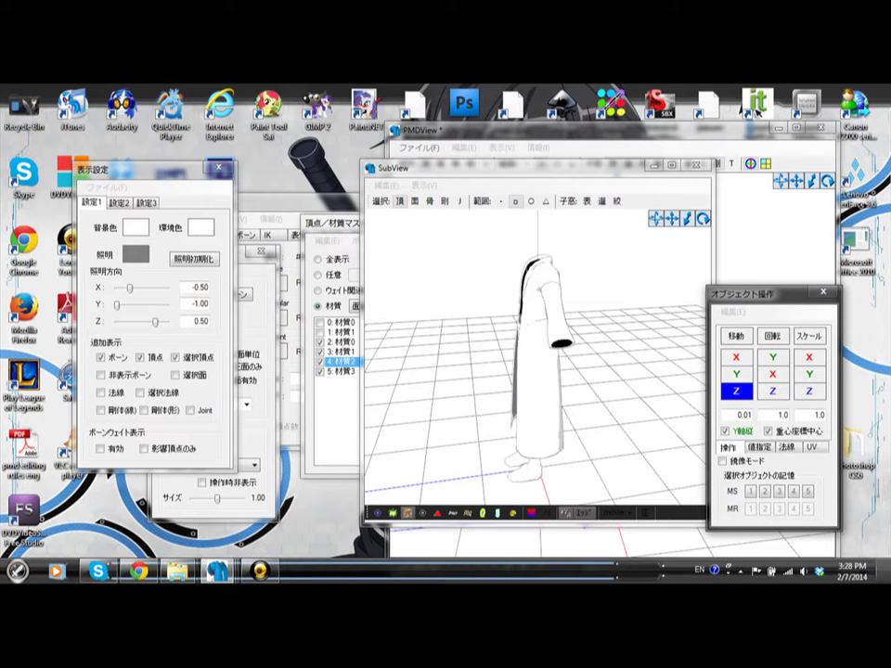
left_click_drag(737, 391, 671, 308)
left_click_drag(702, 219, 826, 329)
left_click(805, 393)
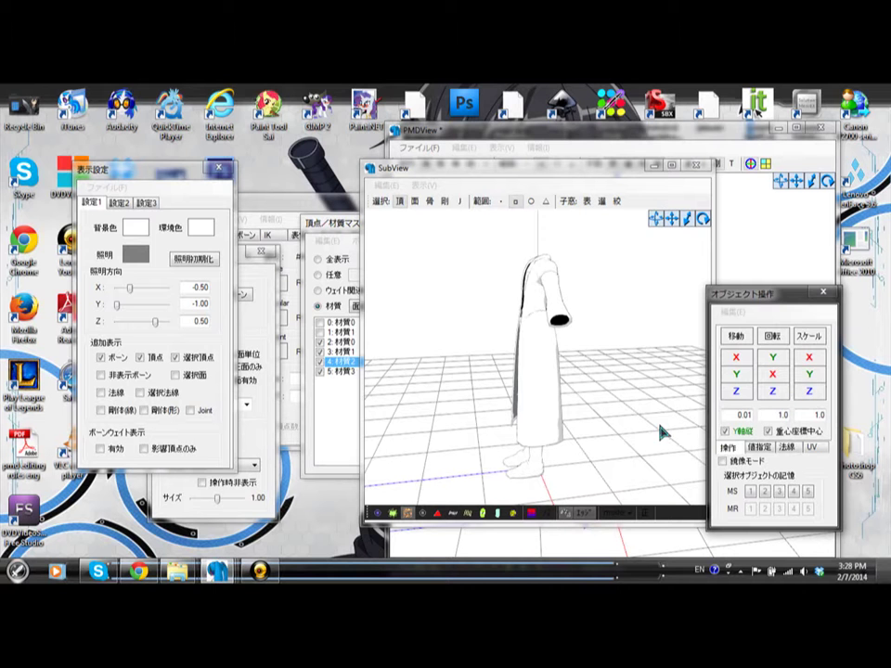
- Fine-tune the bottoms' position along Z, checking the fit under the coat from both sides in the SubView
left_click_drag(653, 225, 380, 237)
left_click_drag(654, 221, 547, 190)
mouse_move(669, 332)
left_mouse_down()
mouse_move(735, 336)
mouse_move(660, 344)
left_mouse_up()
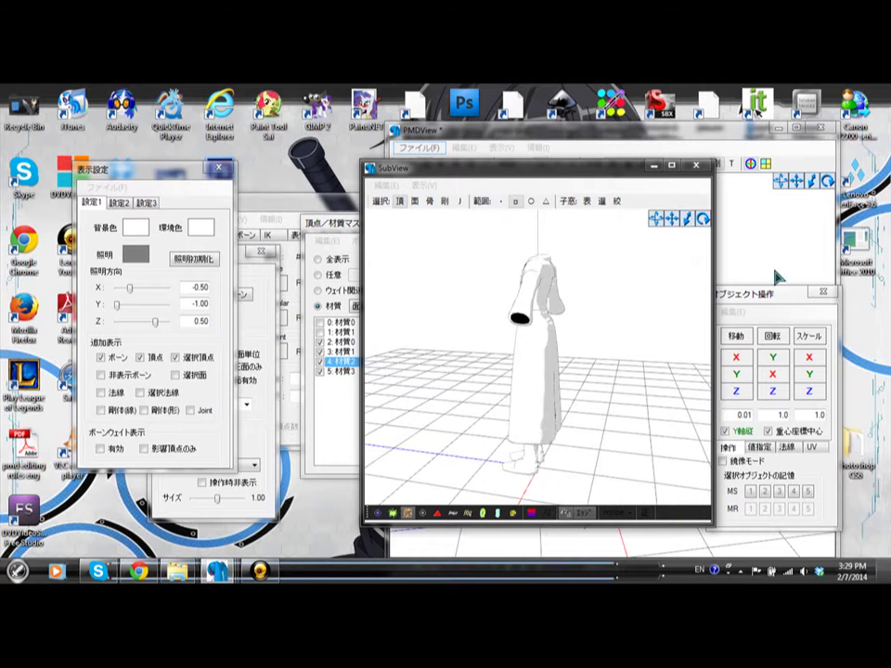
mouse_move(703, 219)
left_mouse_down()
mouse_move(831, 221)
mouse_move(707, 222)
left_mouse_up()
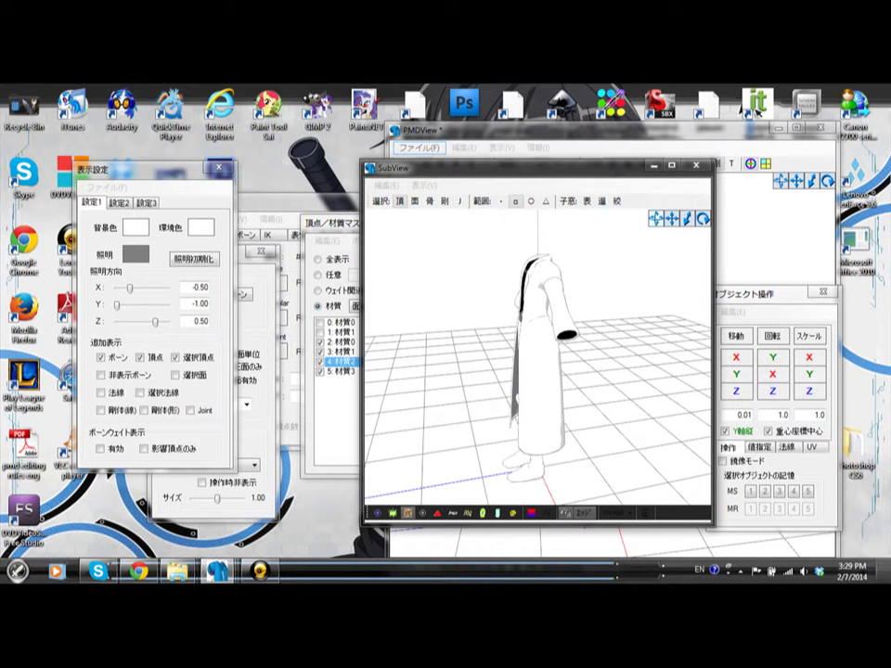
left_click(736, 392)
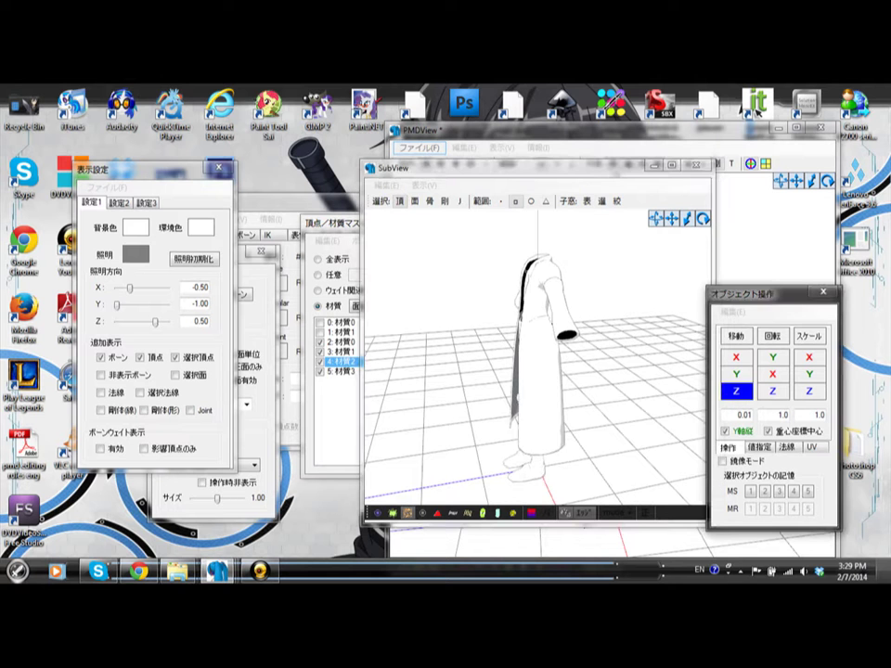
mouse_move(654, 221)
left_mouse_down()
mouse_move(589, 221)
mouse_move(675, 221)
mouse_move(473, 221)
mouse_move(654, 220)
left_mouse_up()
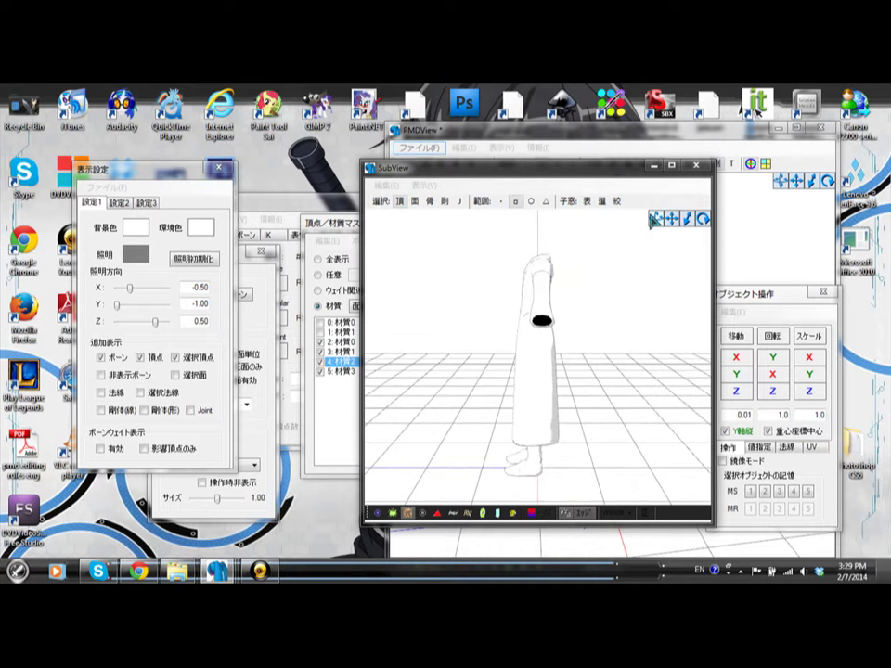
- Deselect the vertices, disable masking for materials 2 to 5 and inspect the bottoms up close under the coat
left_click_drag(536, 177, 862, 369)
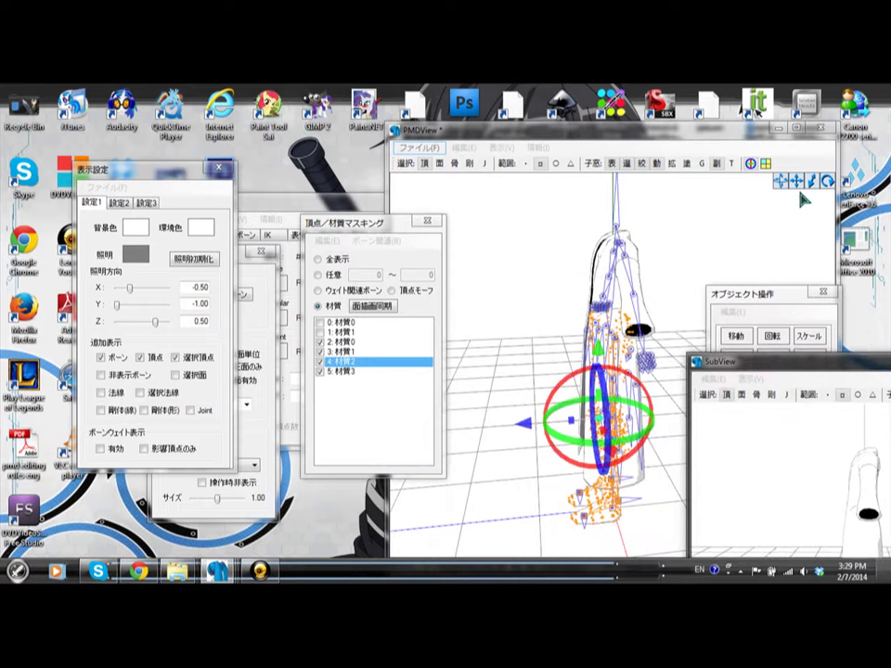
left_click_drag(827, 181, 807, 185)
left_click_drag(728, 188, 746, 224)
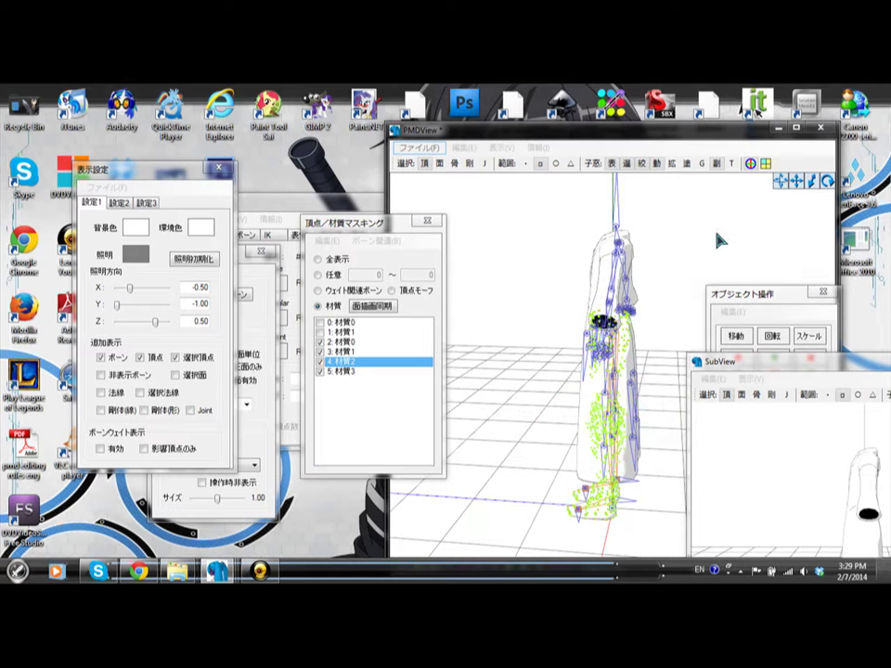
left_click(320, 343)
left_click(320, 353)
left_click(320, 362)
left_click(320, 372)
mouse_move(783, 189)
left_mouse_down()
mouse_move(676, 188)
mouse_move(785, 191)
mouse_move(809, 175)
mouse_move(809, 149)
mouse_move(834, 182)
mouse_move(787, 183)
left_mouse_up()
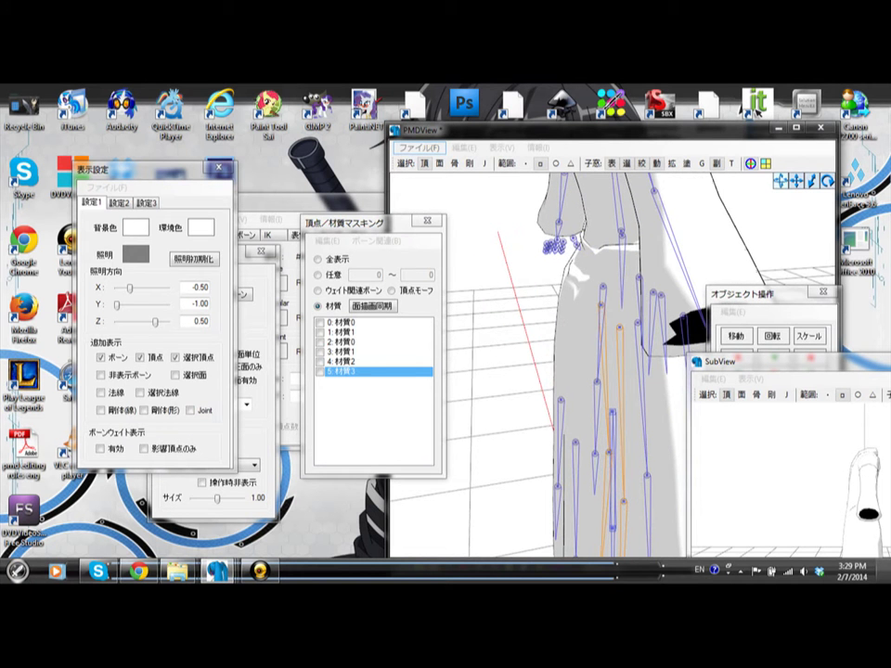
- Enable masking for materials 2 to 5 again and reselect all the bottoms' vertices
left_click(341, 352)
left_click(339, 362)
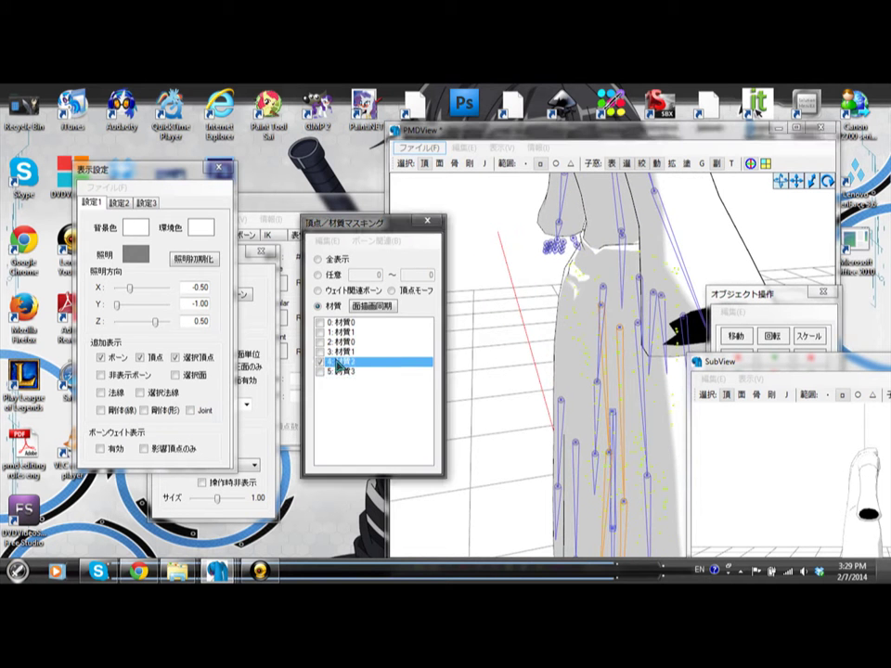
left_click(335, 351)
left_click(336, 343)
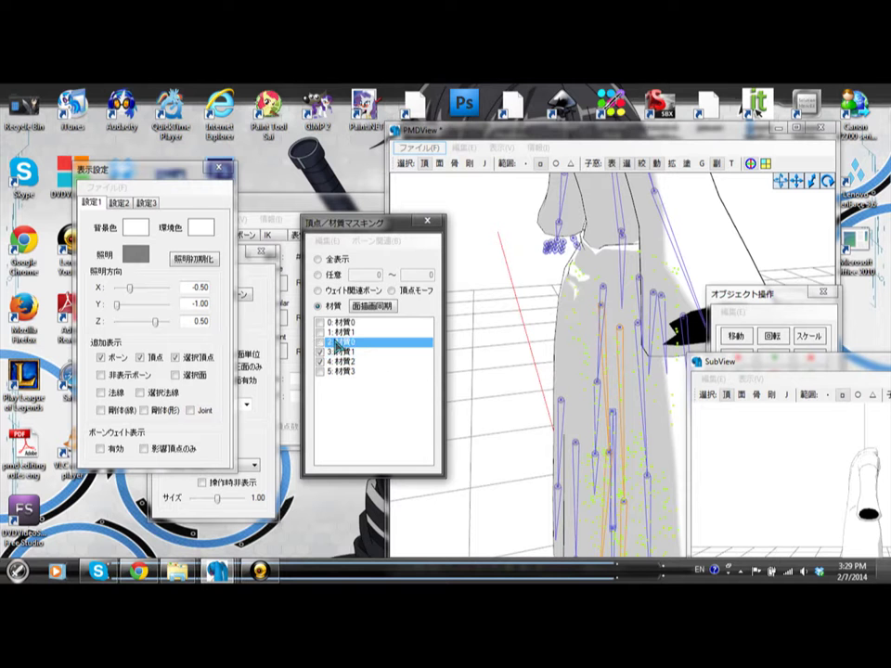
left_click(335, 373)
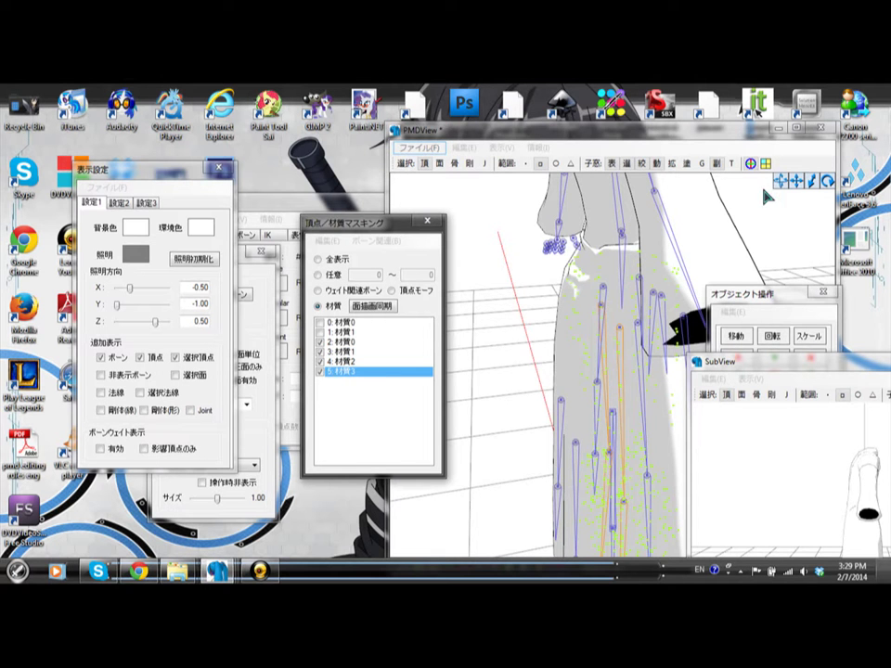
left_click_drag(816, 180, 815, 187)
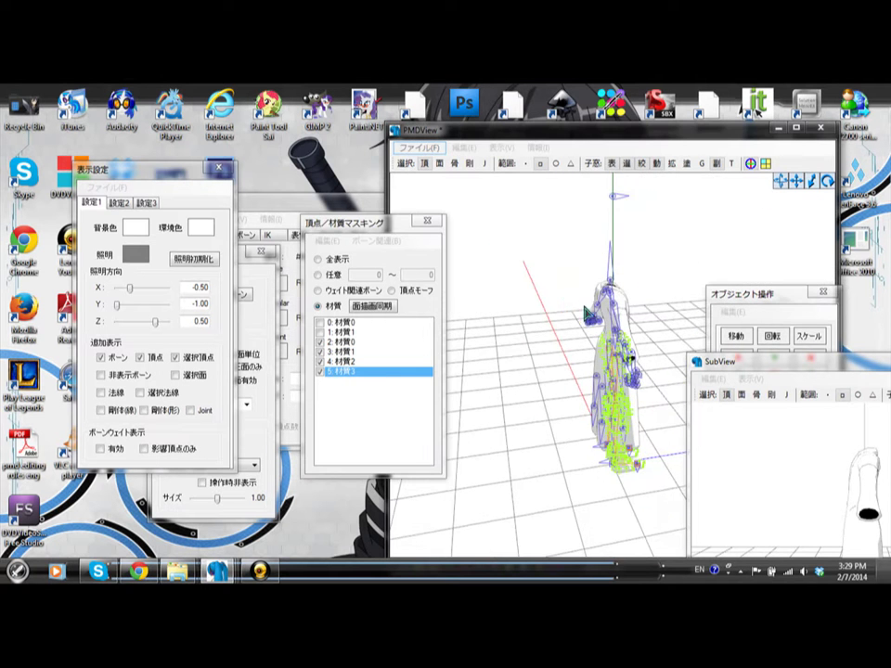
left_click_drag(565, 297, 697, 530)
- Bring the SubView back alongside the object operation window and nudge the reselected bottoms along Z
left_click_drag(724, 362, 486, 193)
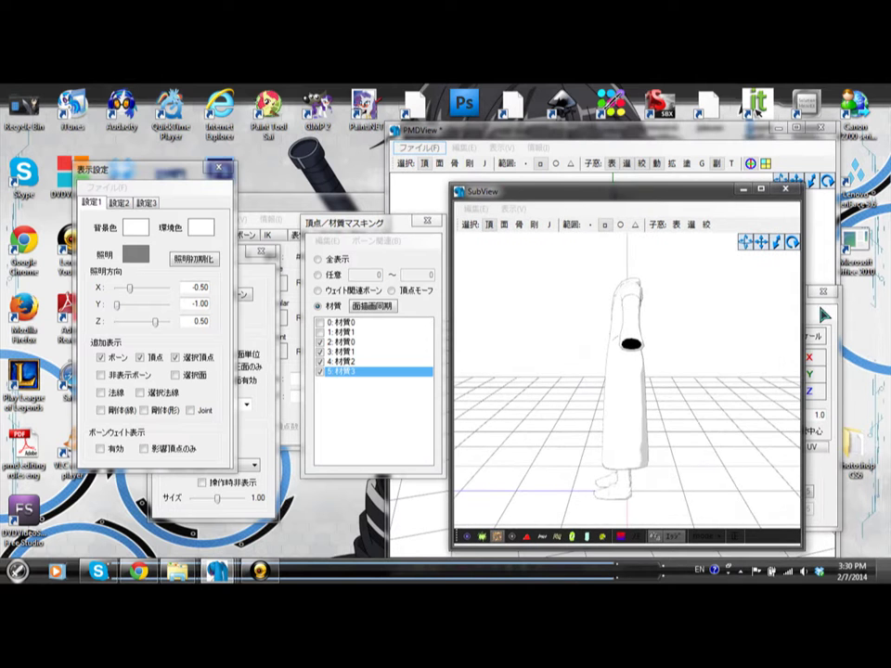
left_click(817, 307)
left_click_drag(740, 394, 739, 393)
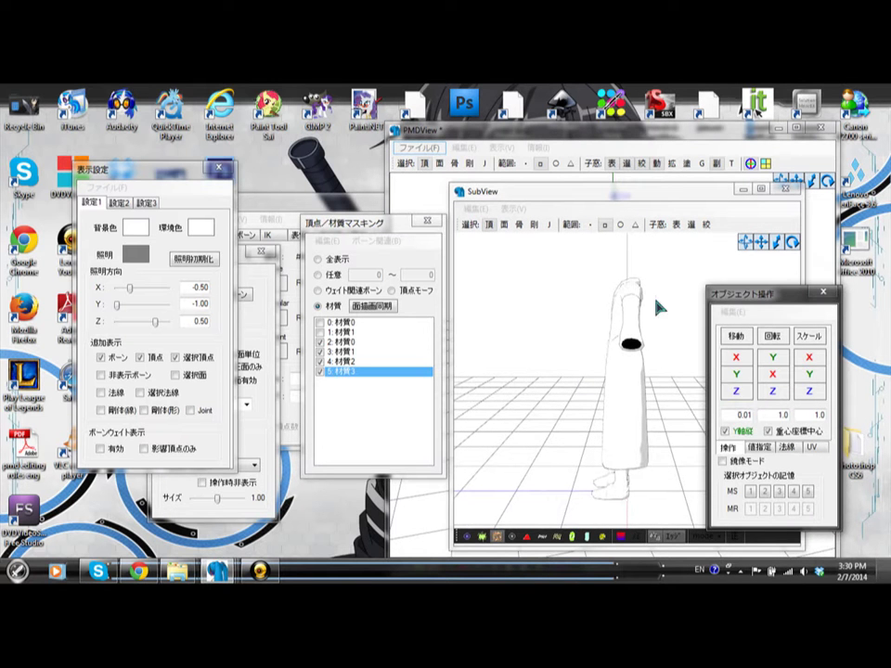
left_click_drag(746, 242, 726, 243)
- Clear the vertex selection, disable materials 2 to 5 in the masking list and examine the finished fit from the front
left_click_drag(612, 191, 808, 358)
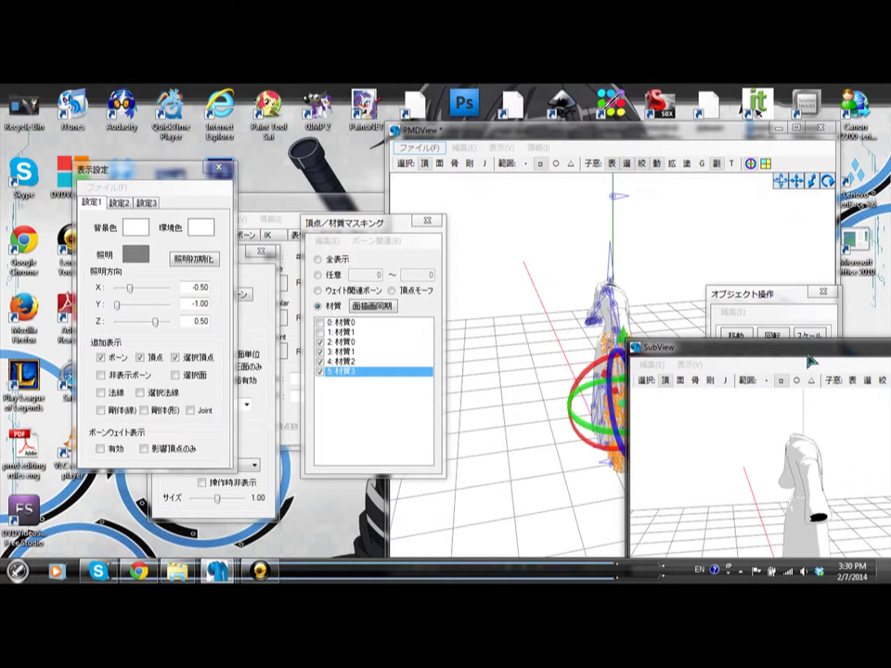
left_click_drag(812, 185, 811, 135)
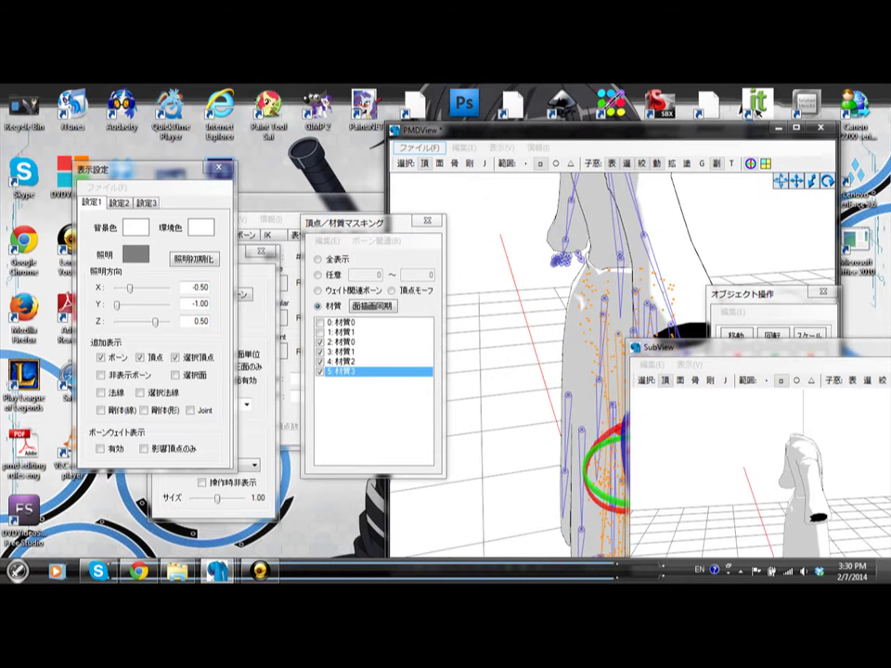
left_click_drag(827, 182, 640, 182)
left_click(722, 250)
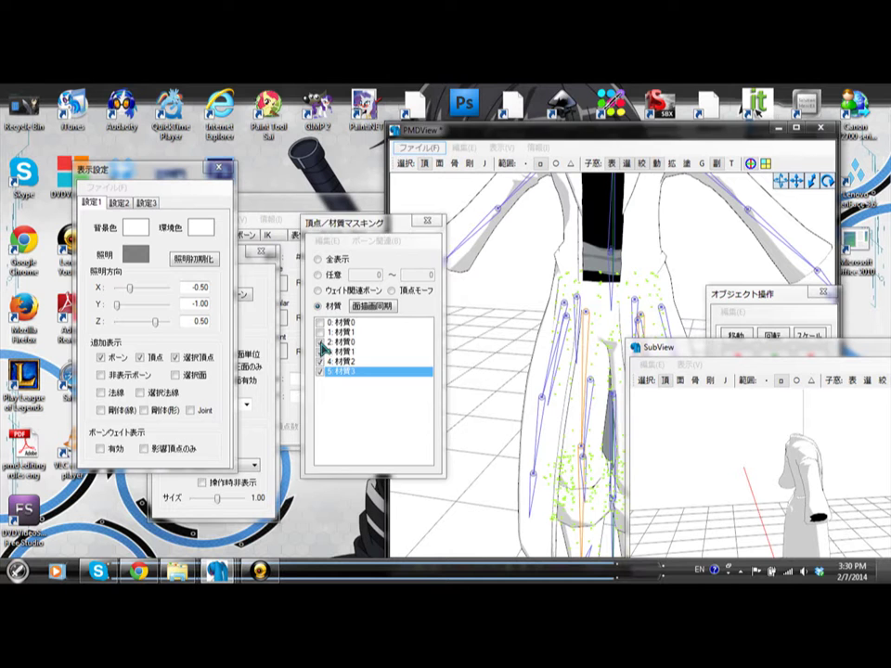
left_click(321, 343)
left_click(322, 353)
left_click(321, 362)
left_click(320, 372)
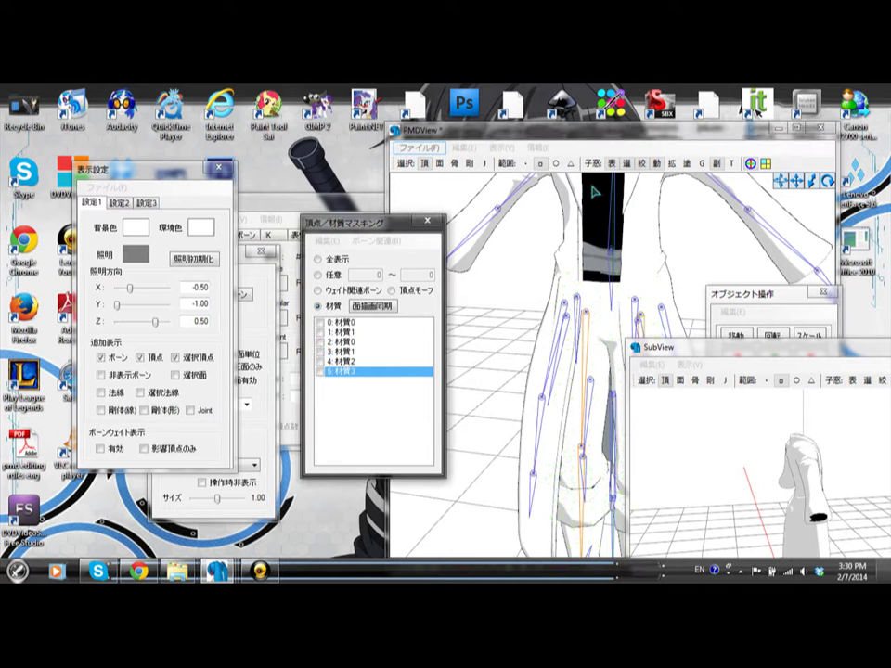
left_click_drag(782, 182, 756, 183)
left_click_drag(811, 181, 832, 181)
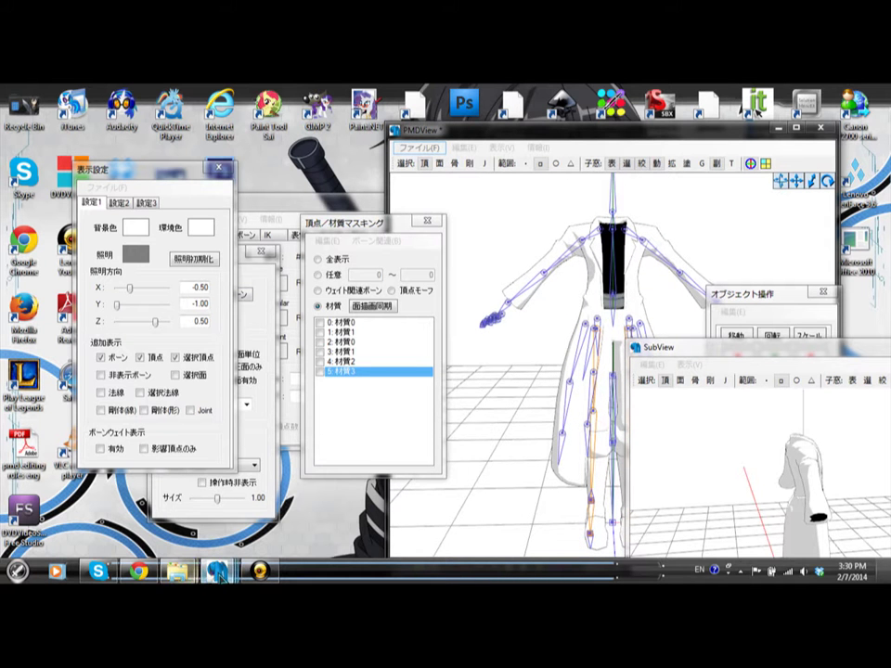
- Save the combined coat and bottoms model under the new name m1 as a PMD file in the MOTME- Music folder
mouse_move(217, 570)
left_click(234, 507)
left_click(151, 219)
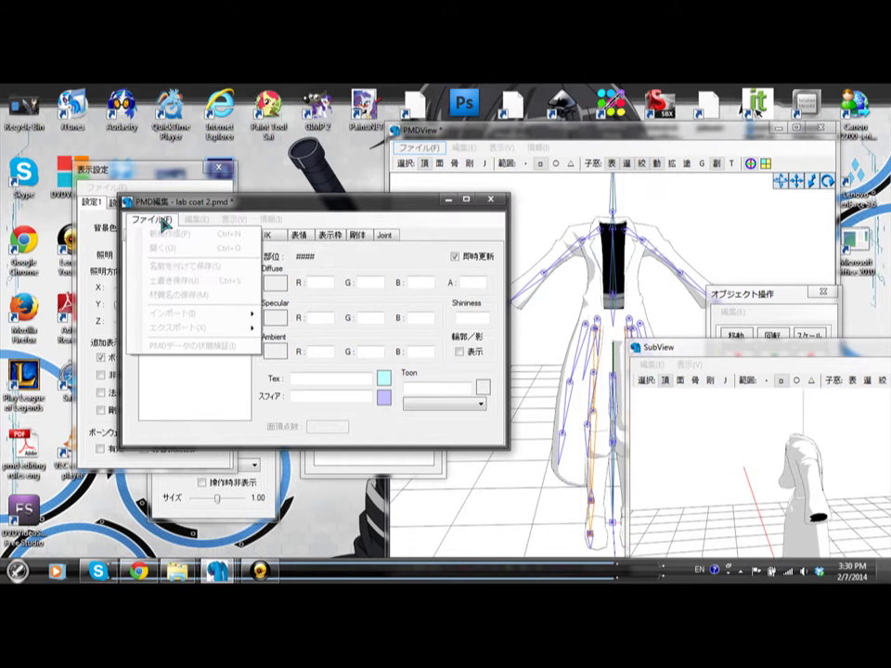
left_click(185, 261)
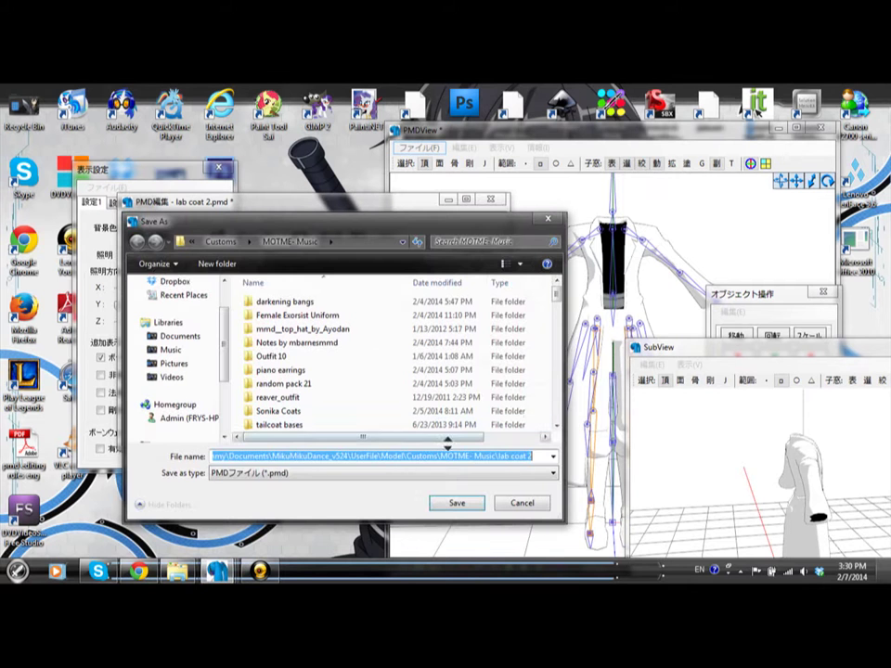
left_click(543, 457)
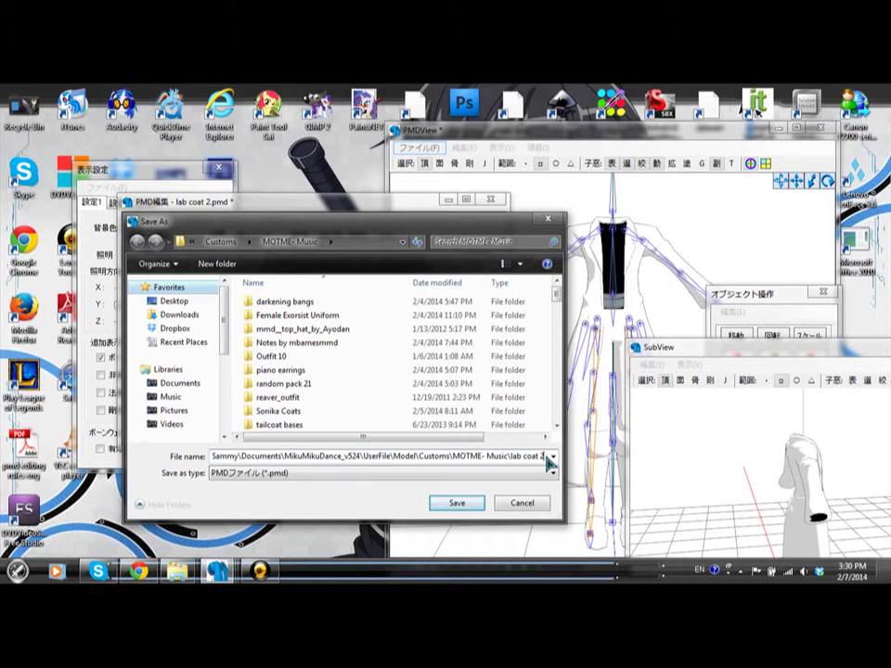
key("BackSpace")
key("BackSpace")
key("BackSpace")
key("BackSpace")
key("BackSpace")
key("BackSpace")
key("BackSpace")
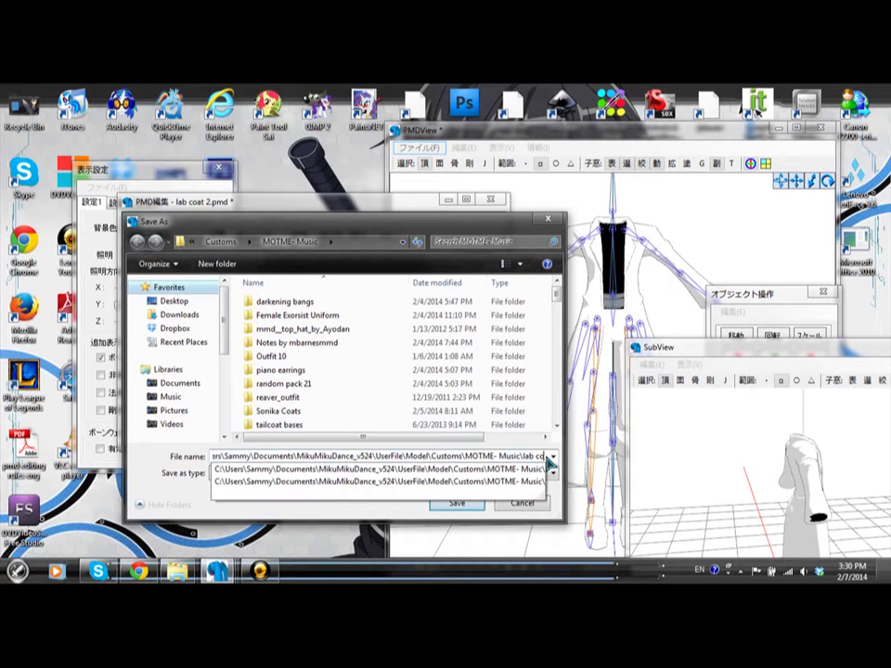
key("BackSpace")
key("BackSpace")
key("BackSpace")
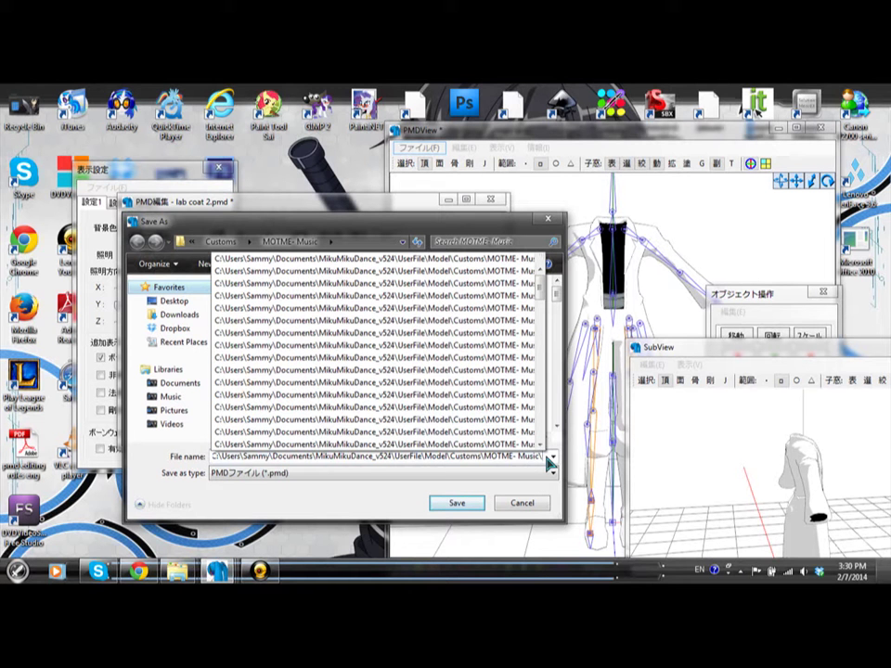
type("m1")
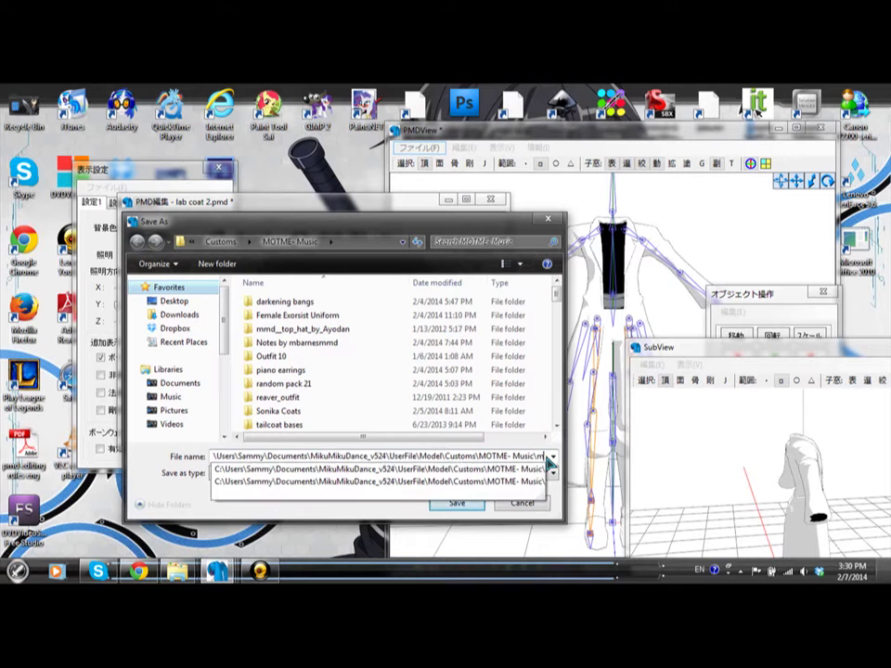
left_click(475, 503)
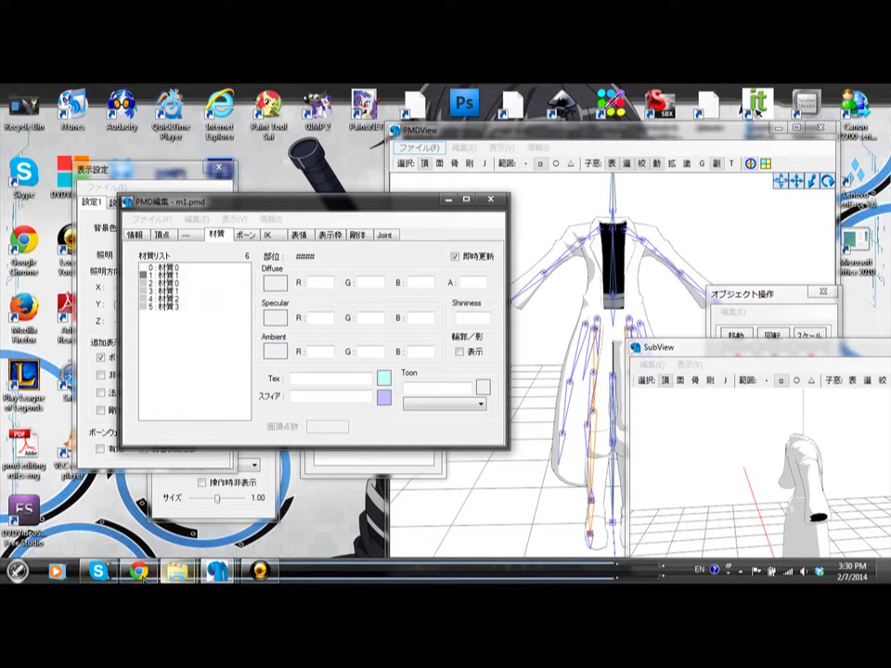
- Open the MikuMikuDance_v524 folder from the Documents library
left_click(20, 570)
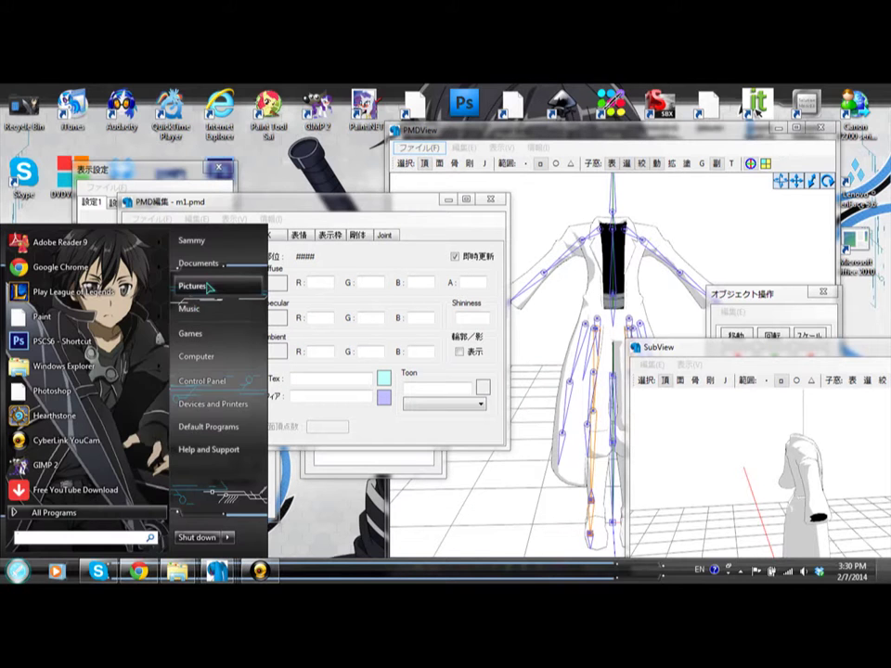
left_click(210, 265)
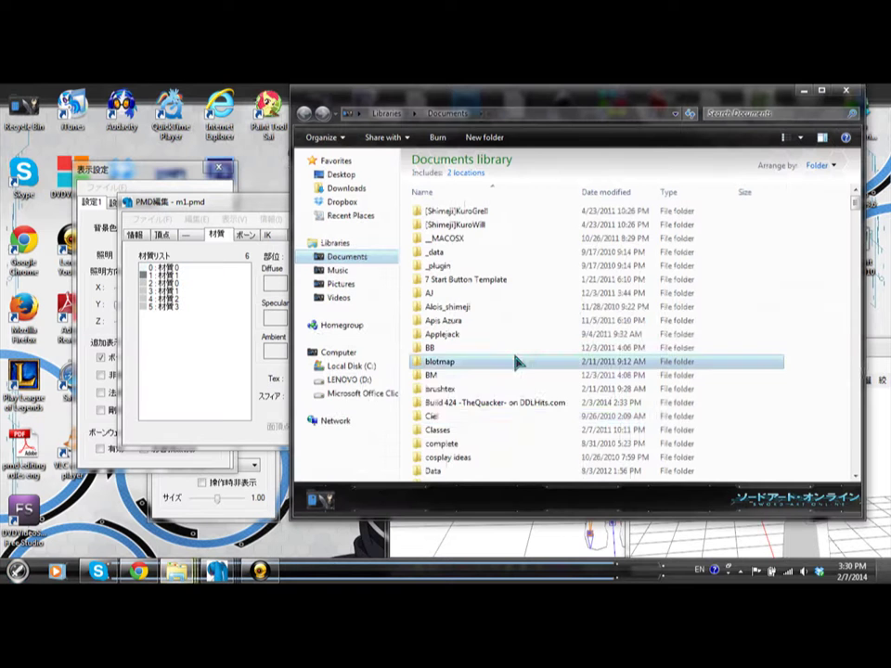
scroll(505, 436, "down", 6)
scroll(505, 437, "down", 4)
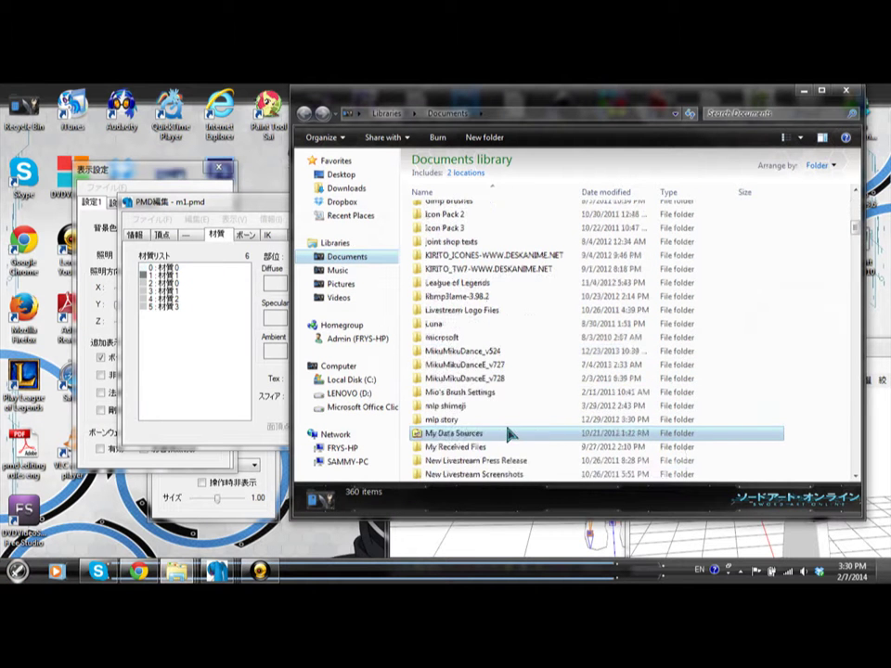
double_click(470, 354)
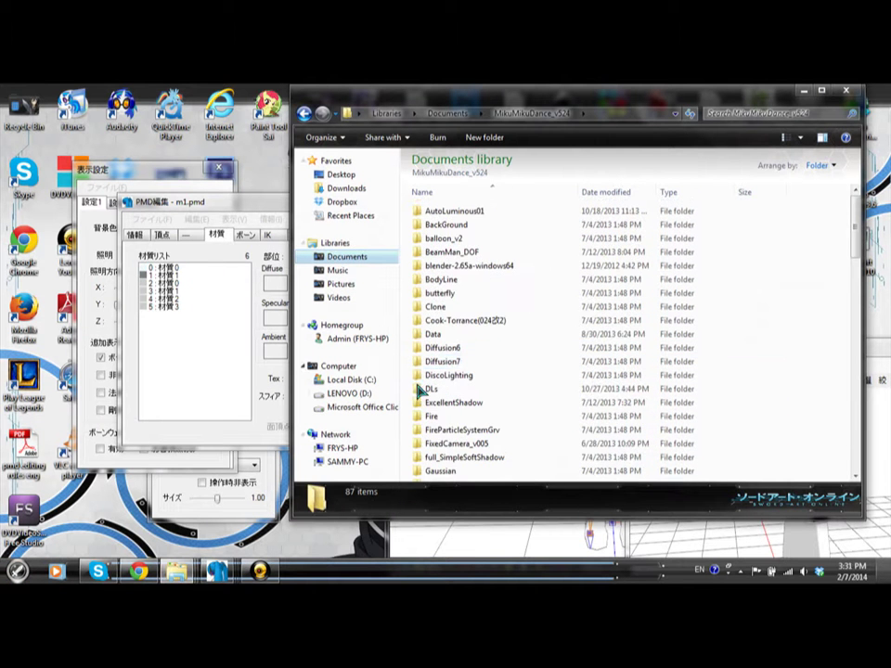
- Find the MikuMikuDance application in the folder and launch it
scroll(455, 408, "down", 8)
scroll(479, 429, "down", 7)
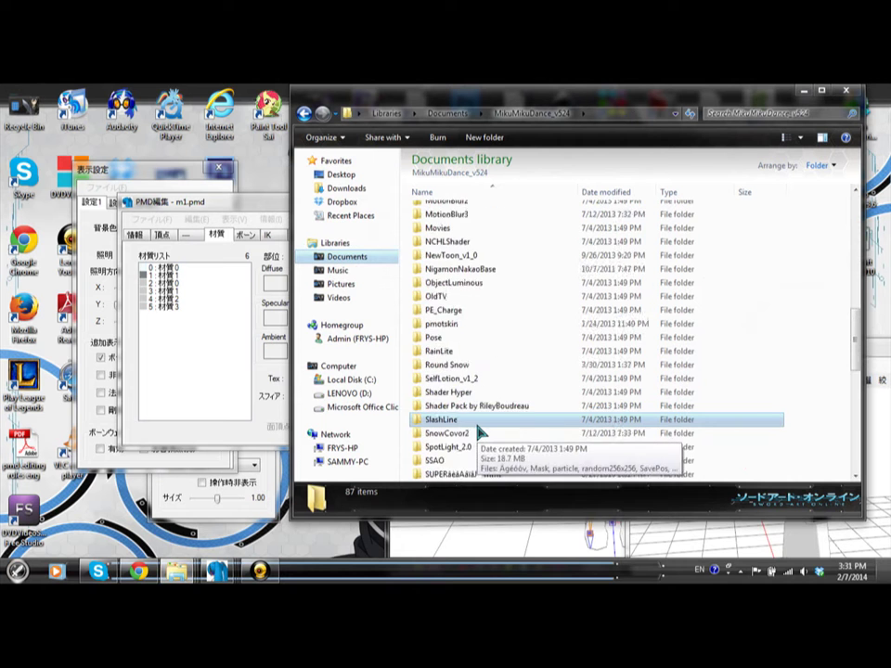
scroll(477, 427, "up", 4)
scroll(477, 424, "up", 4)
scroll(477, 425, "down", 12)
left_click(455, 354)
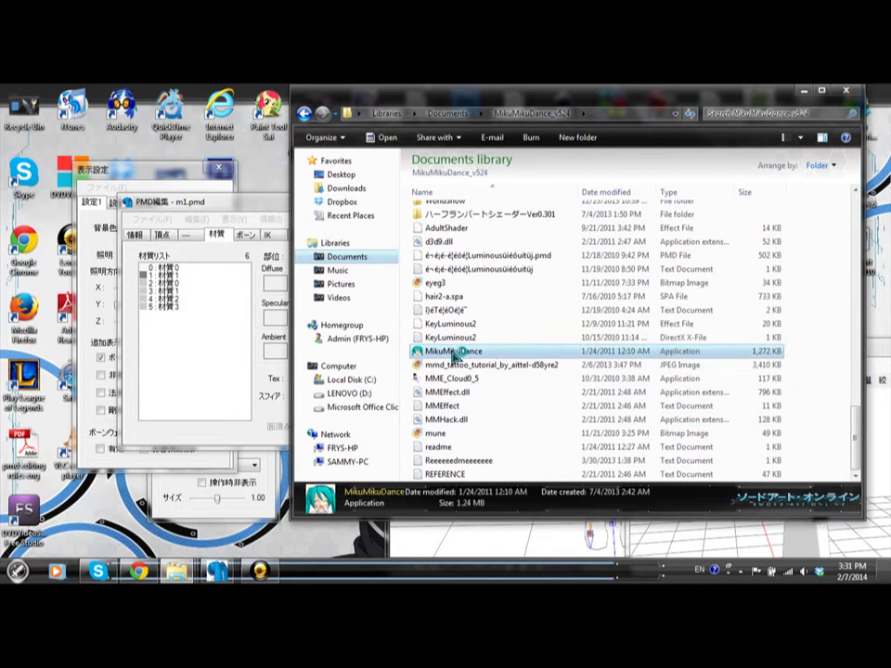
left_click(261, 571)
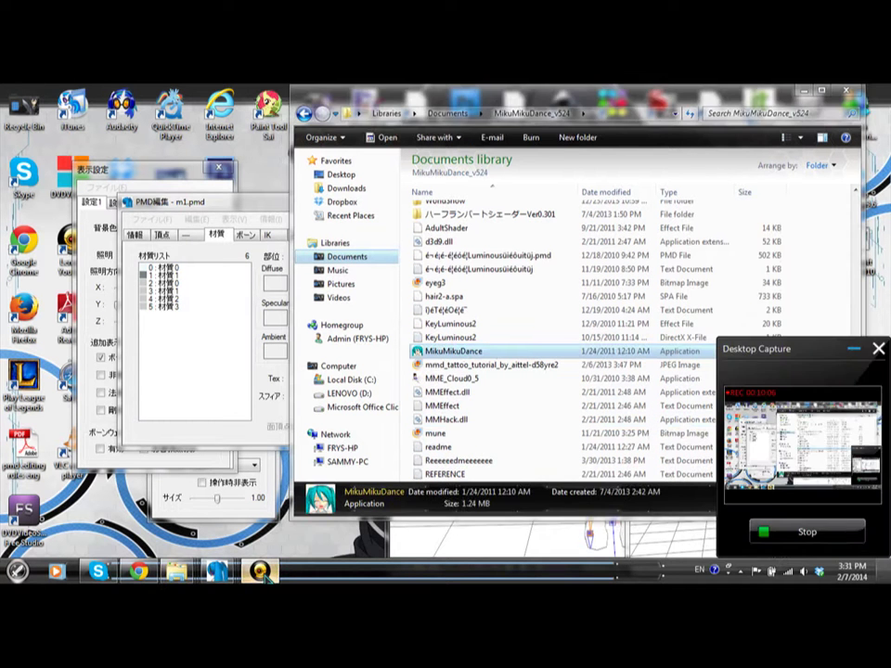
left_click(266, 576)
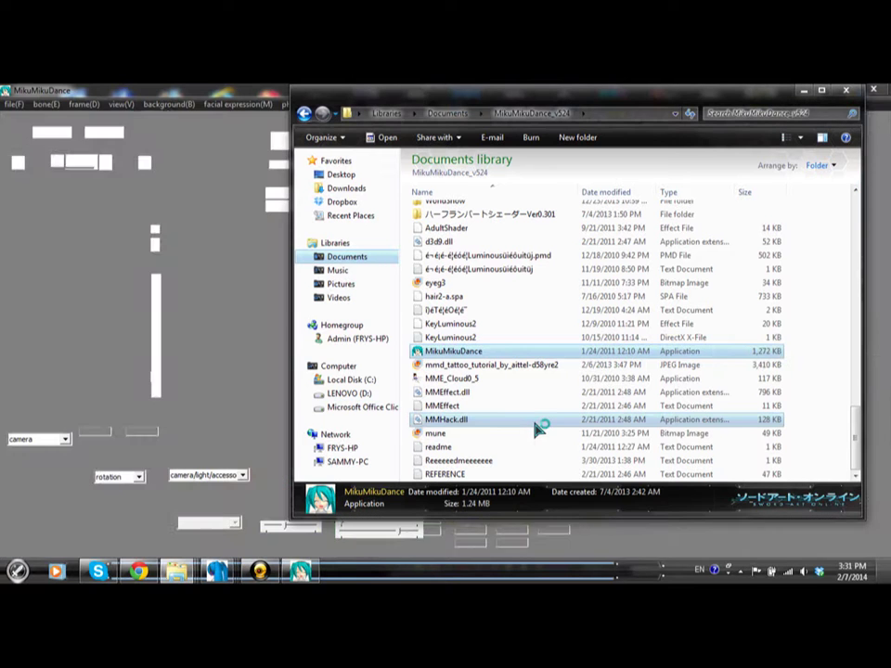
- Load the model m1.pmd from the MOTME- Music folder inside Customs and accept its model information
left_click(200, 427)
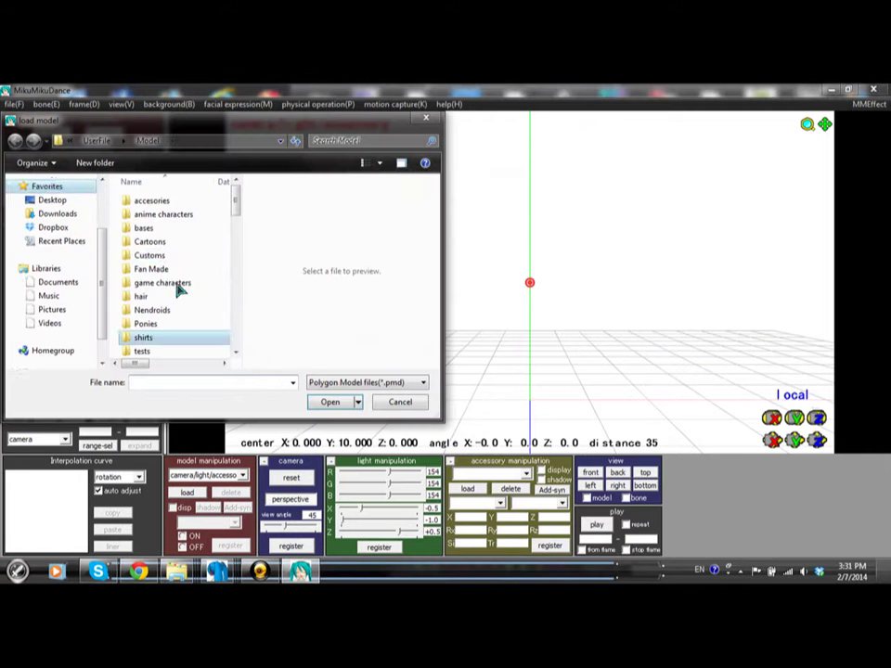
double_click(166, 255)
double_click(172, 270)
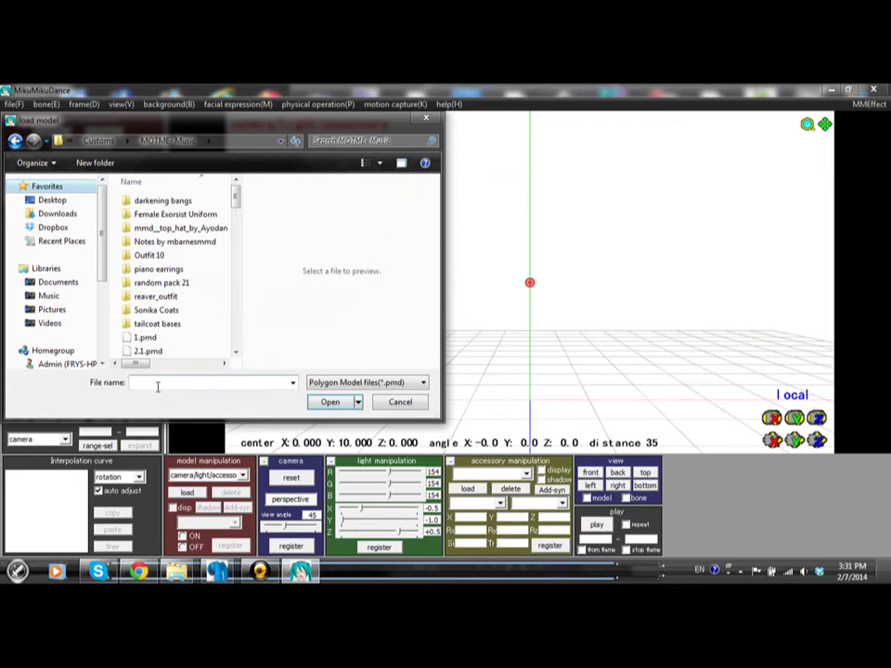
type("m1")
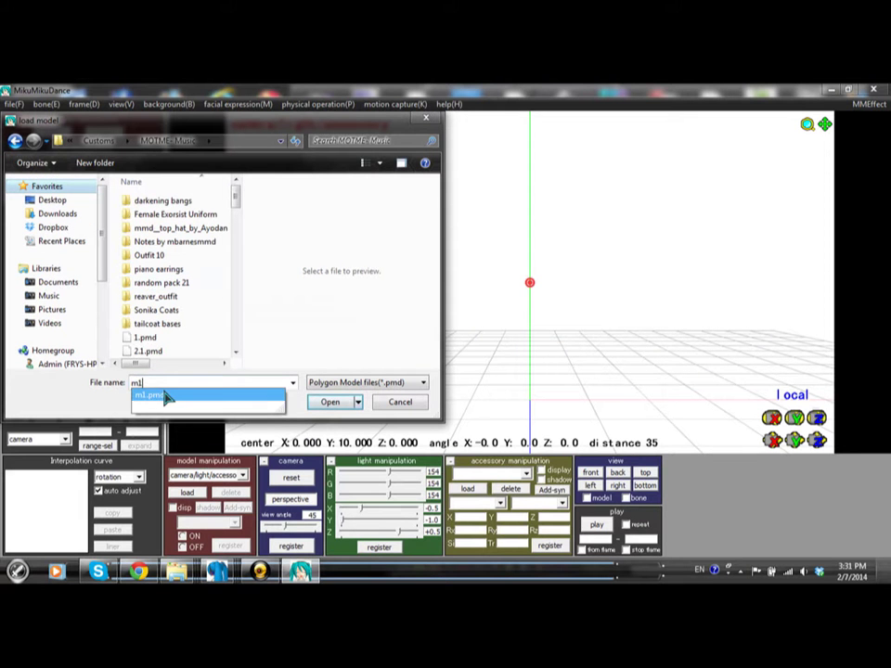
left_click(165, 396)
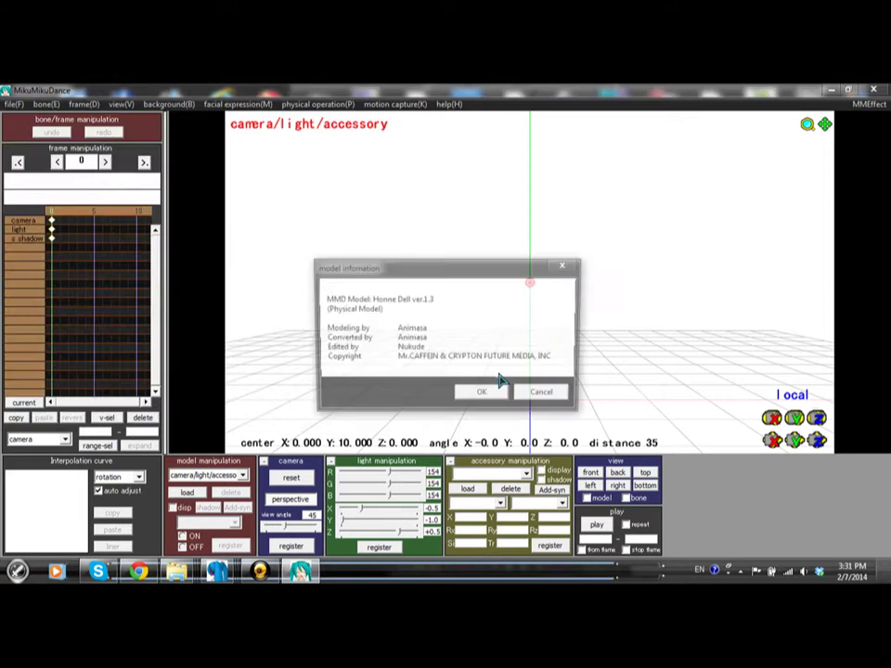
left_click(484, 393)
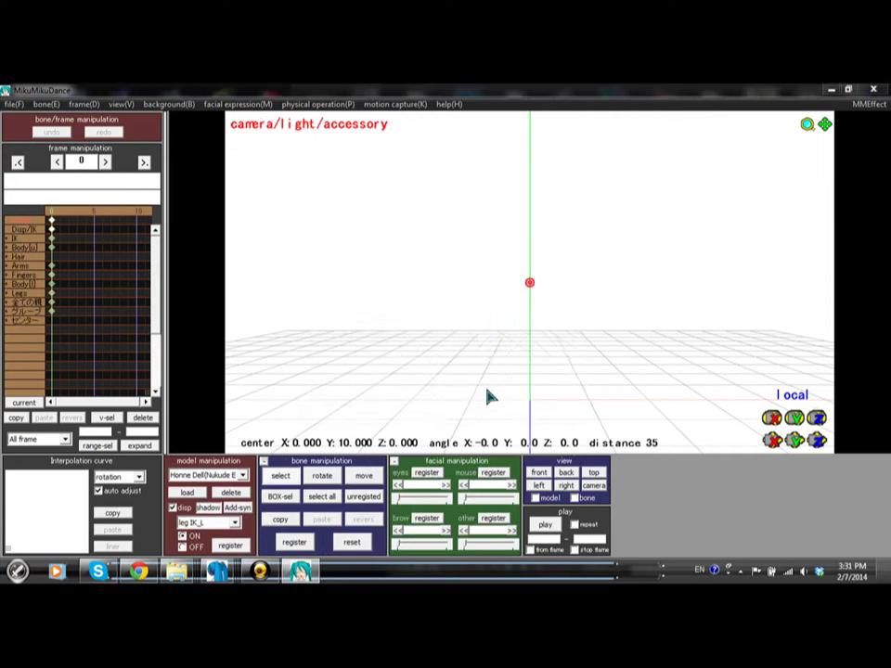
left_click(318, 104)
left_click(260, 123)
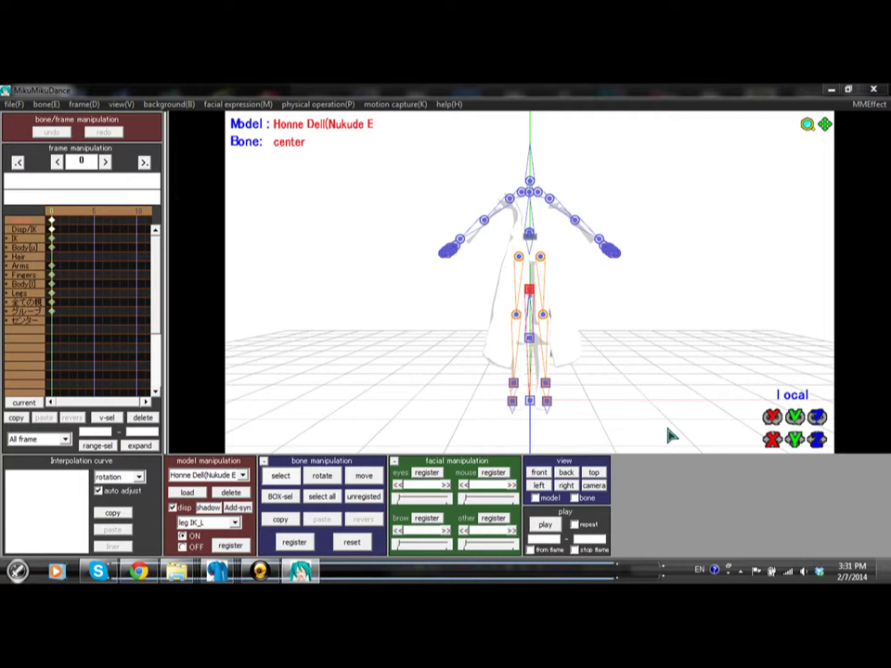
- Load the motion data file GOMYWAY.vmd onto the coat model
left_click(13, 104)
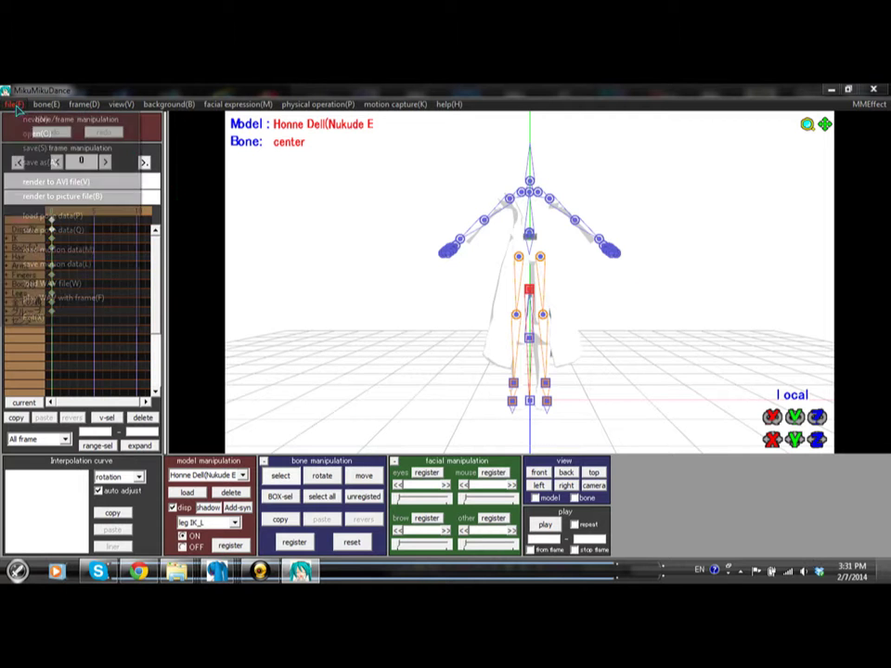
left_click(88, 249)
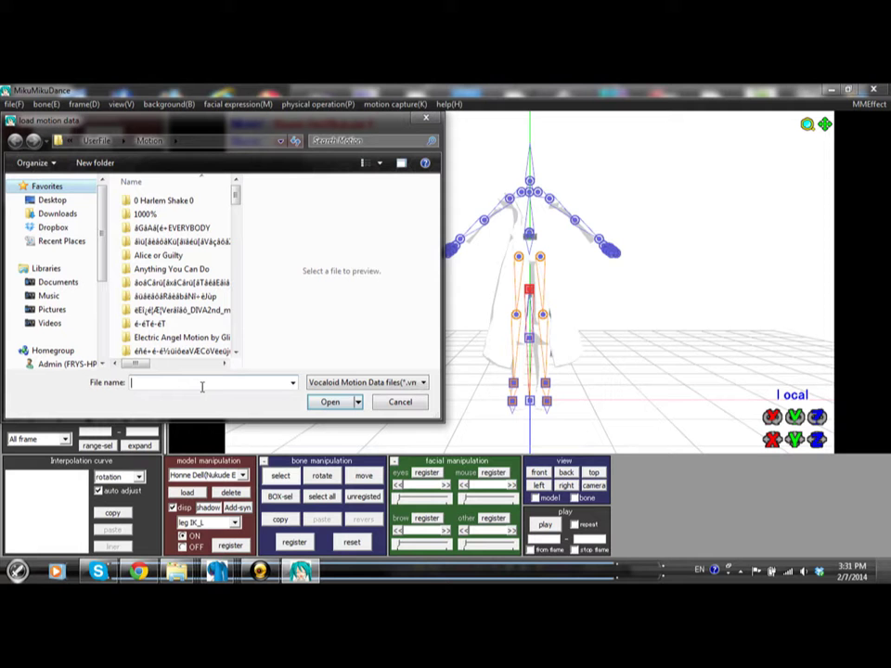
type("go")
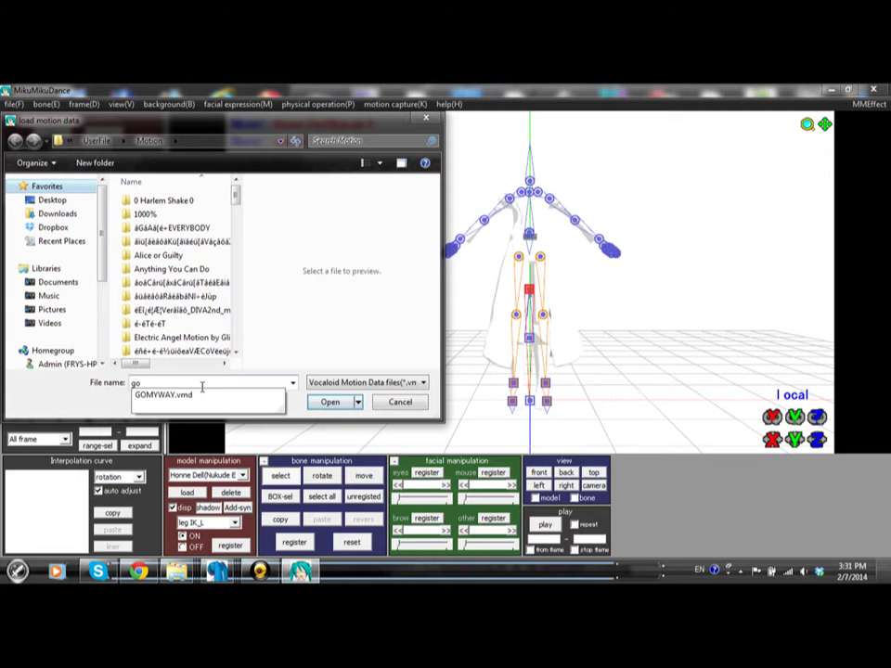
left_click(190, 394)
left_click(329, 402)
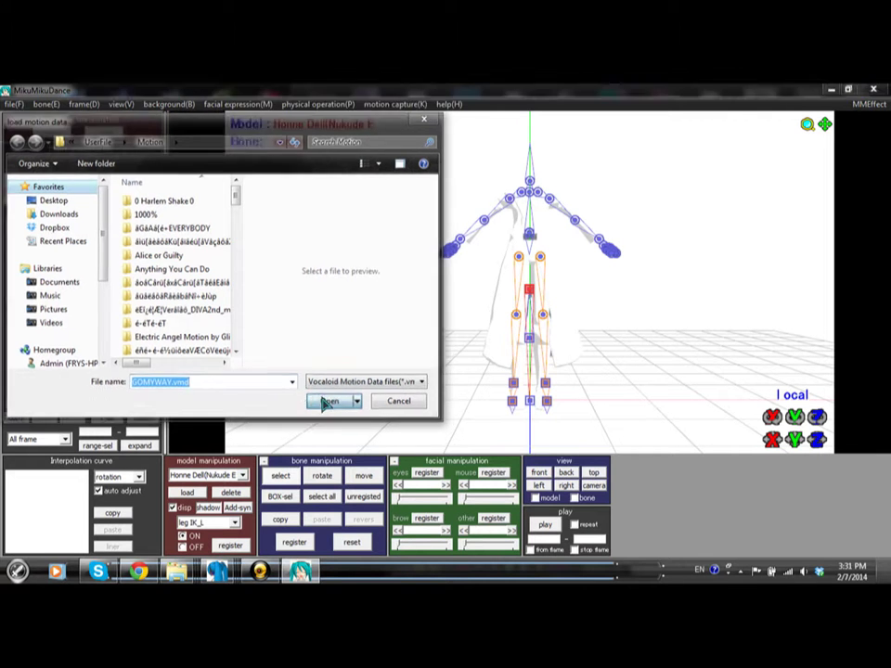
left_click(441, 377)
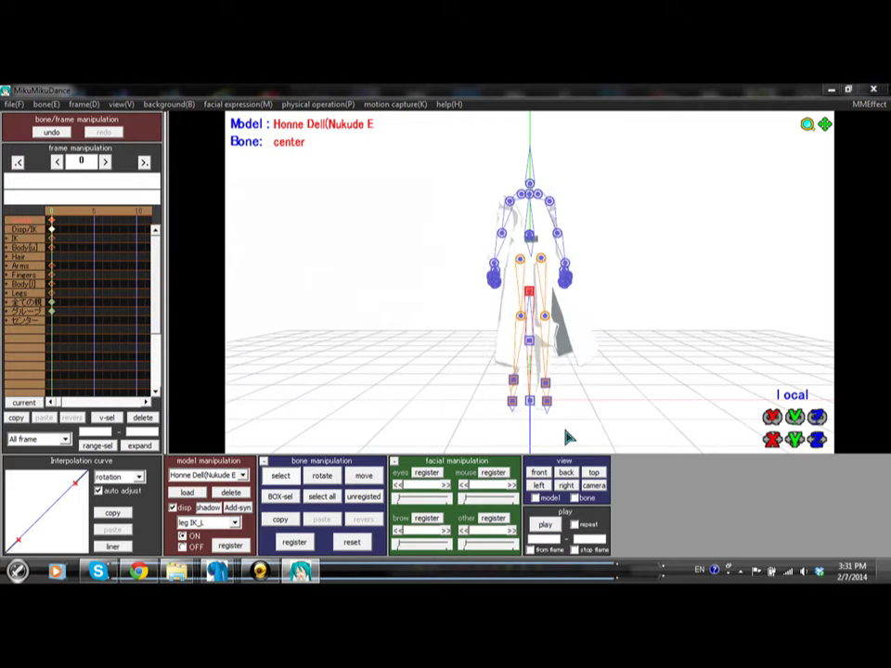
- Play the motion, examine how the coat and bottoms move up close and from the front, and stop playback
left_click(546, 525)
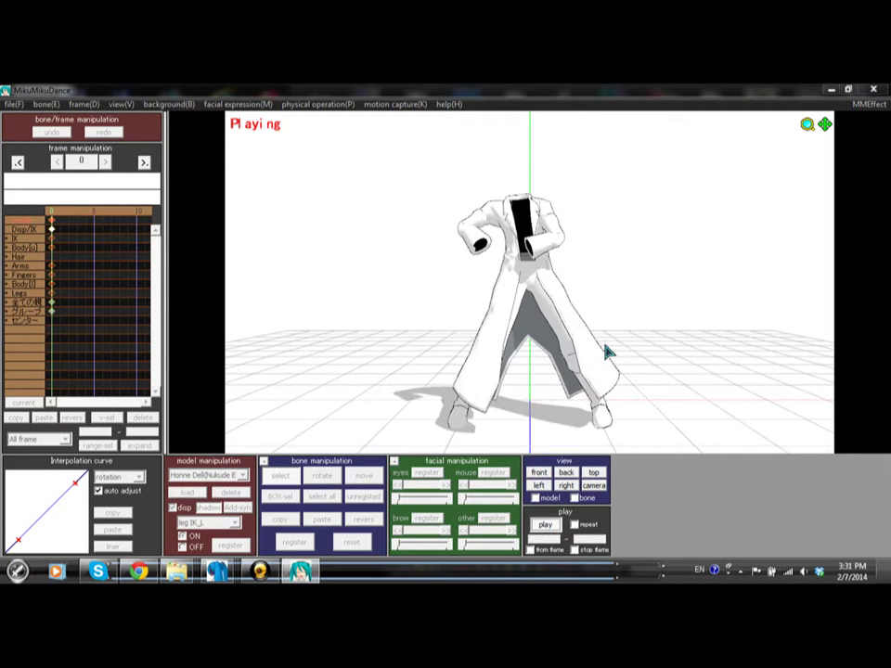
right_click_drag(611, 308, 739, 276)
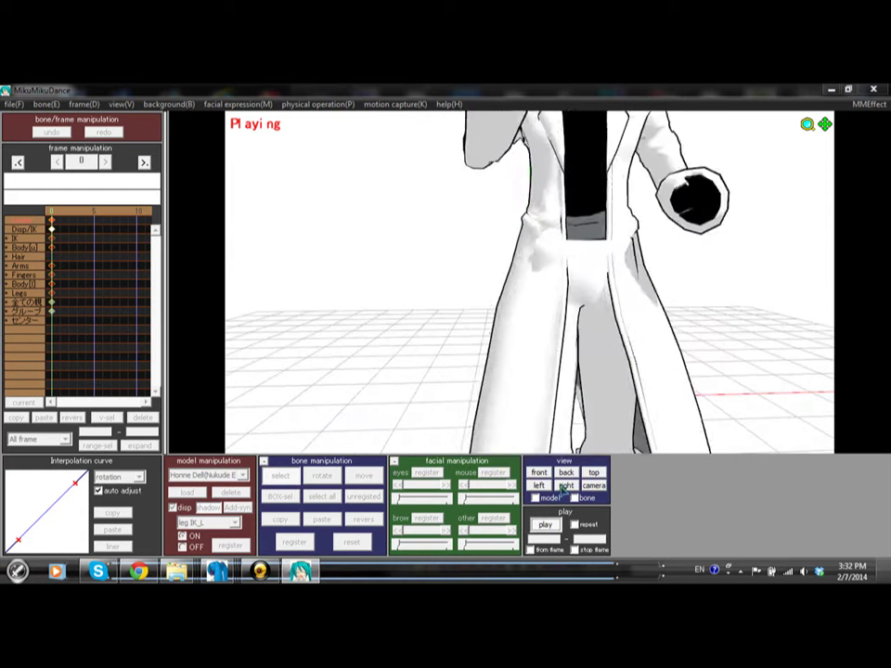
left_click(538, 472)
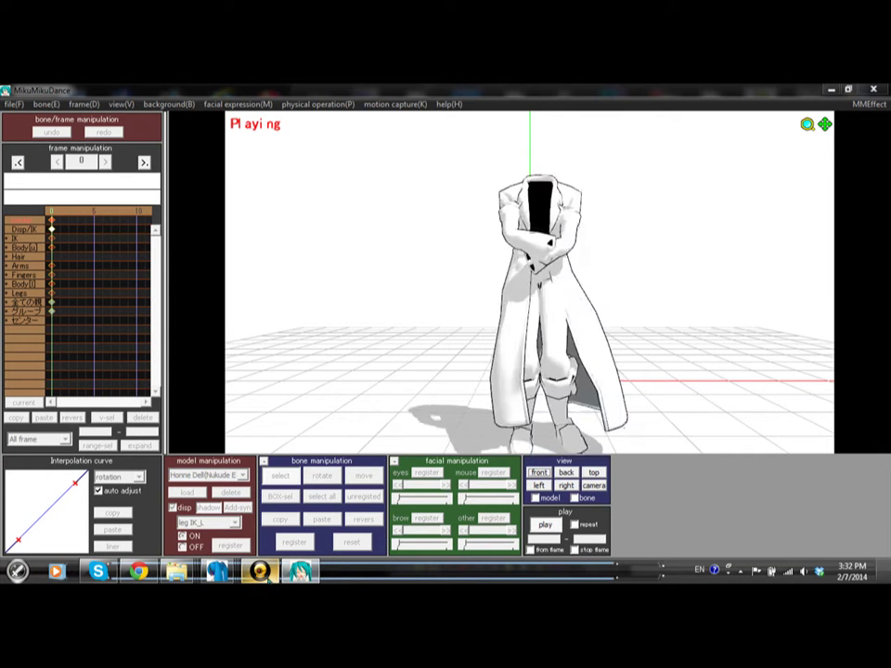
left_click(543, 526)
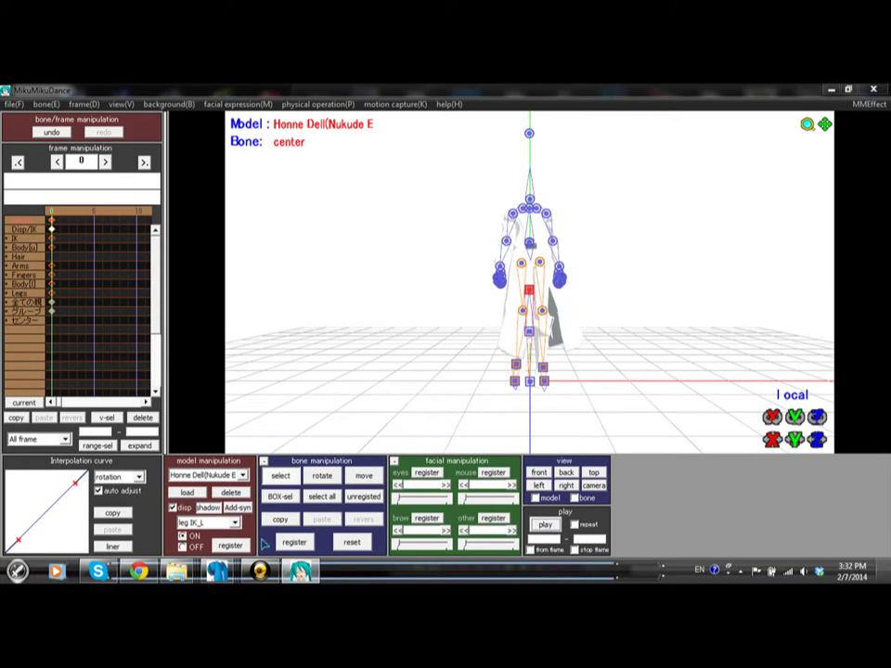
left_click(260, 571)
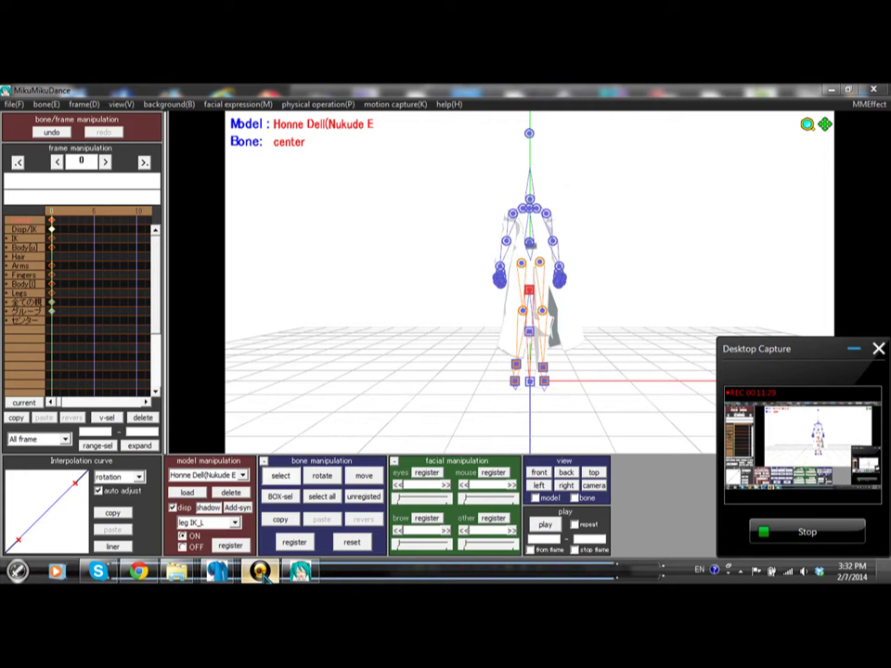